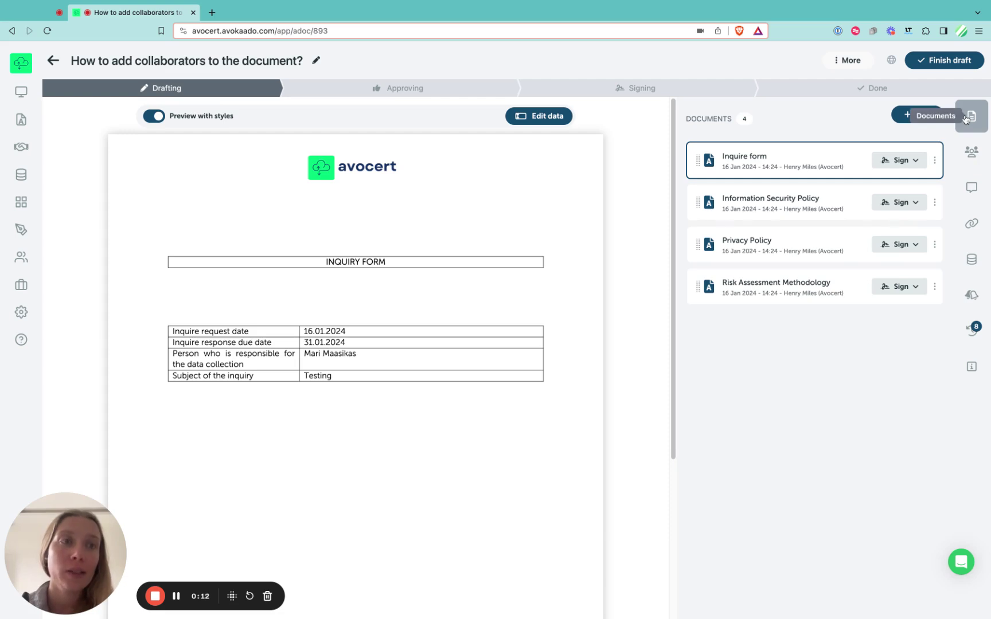
Step: Switch the right sidebar to Collaborators, which lists only the document owner
click(972, 154)
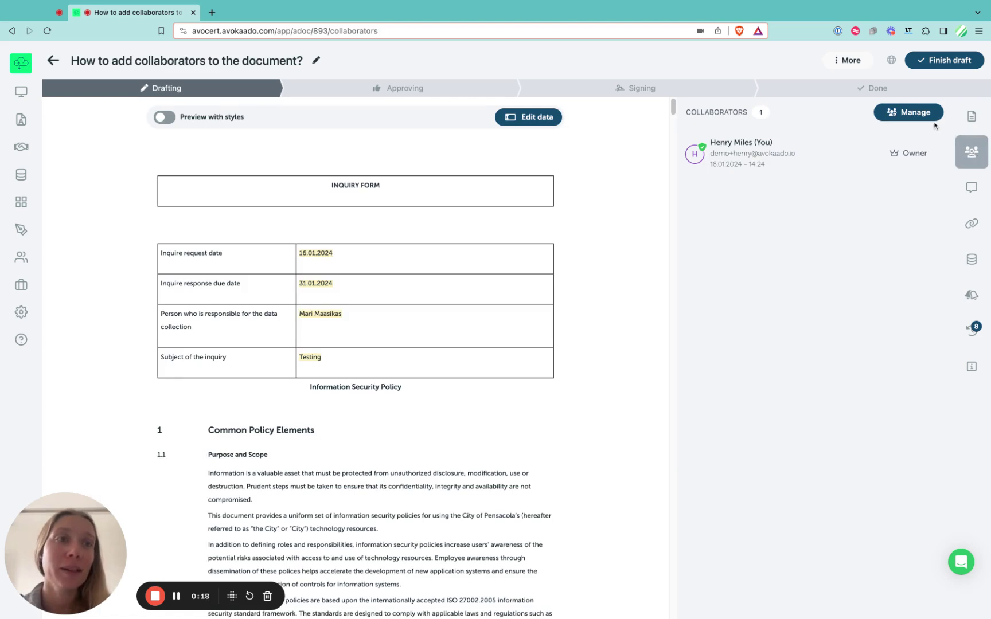
Step: In sharing, add a colleague found by searching their name as a pending collaborator
click(921, 114)
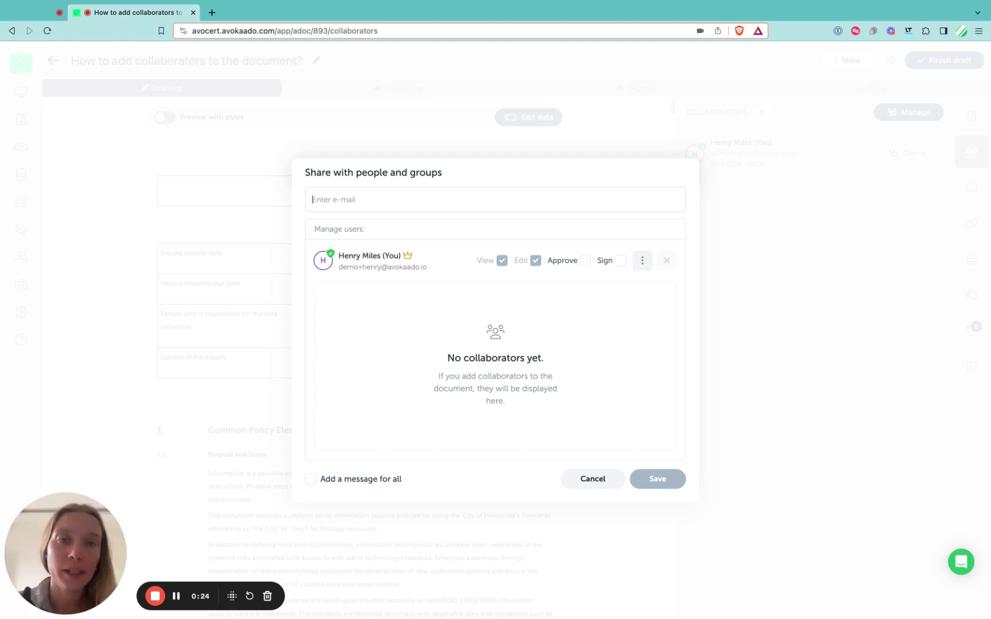
text(sarah)
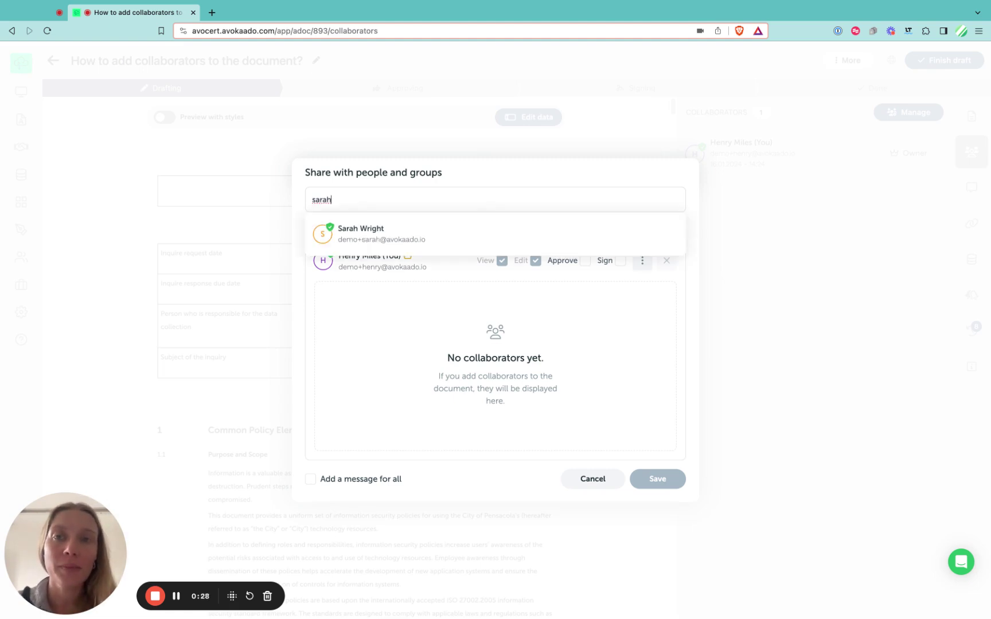
click(406, 241)
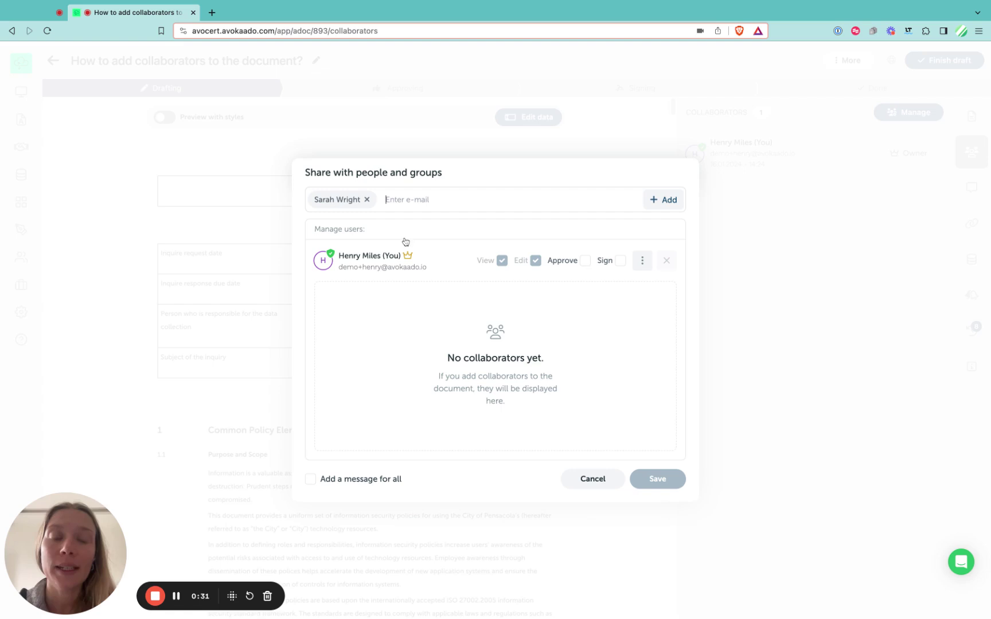
click(667, 201)
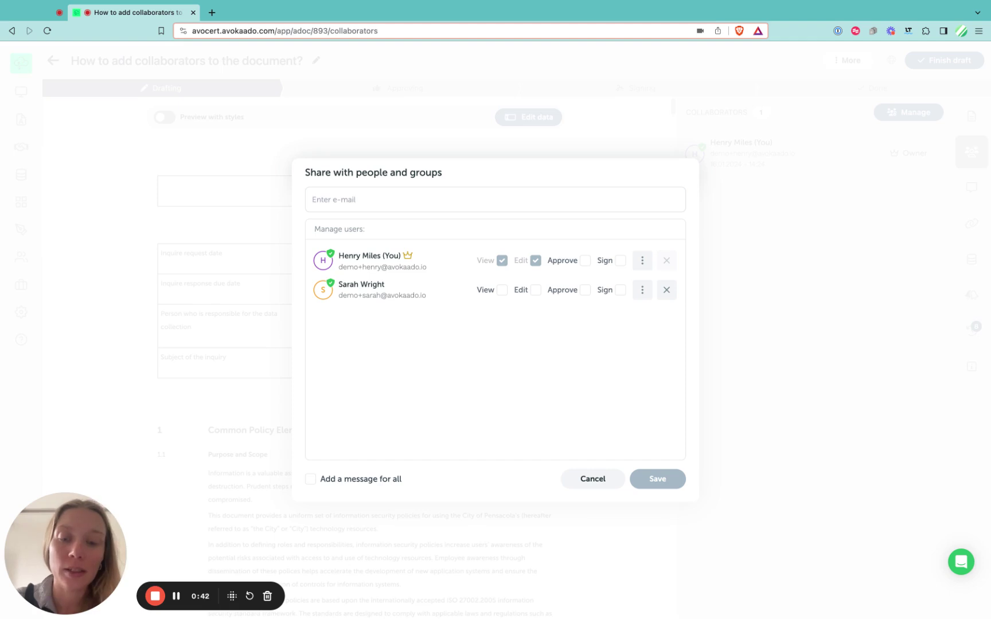
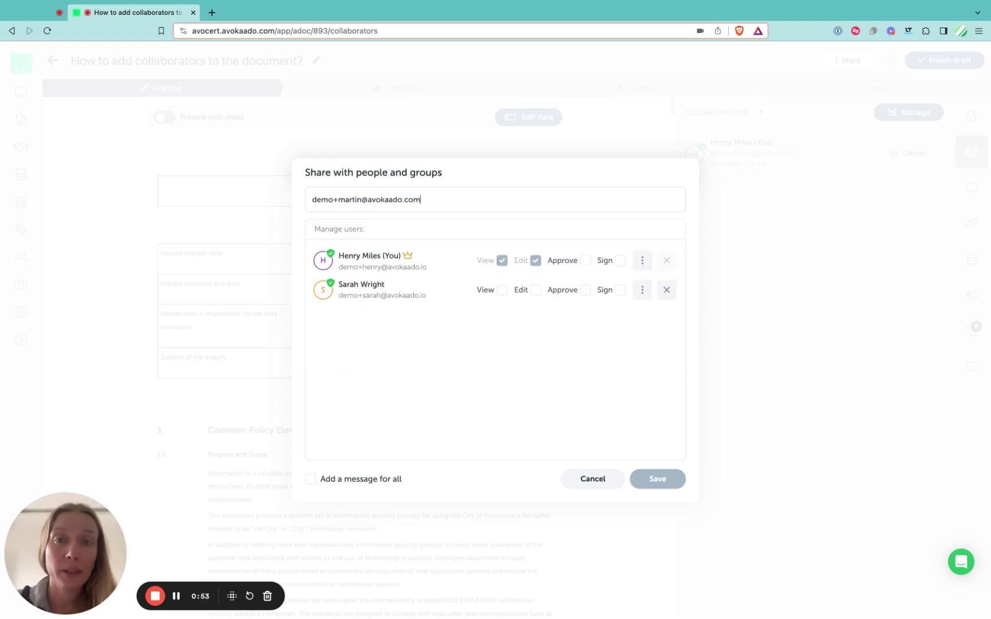
key(Return)
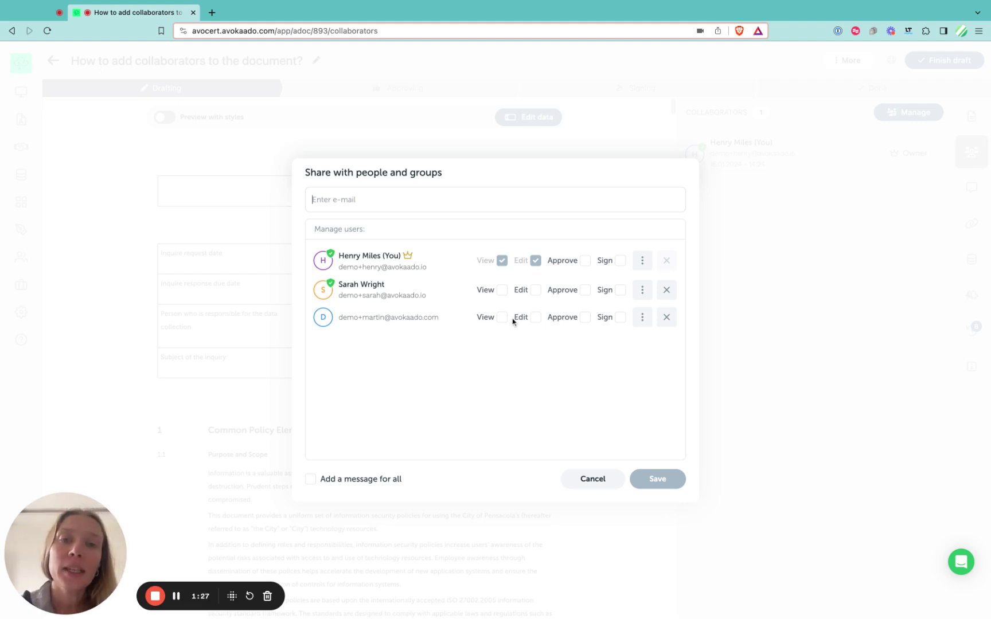
Step: Give the colleague Edit and Sign, the e-mail invitee Sign, and yourself Approve
click(536, 290)
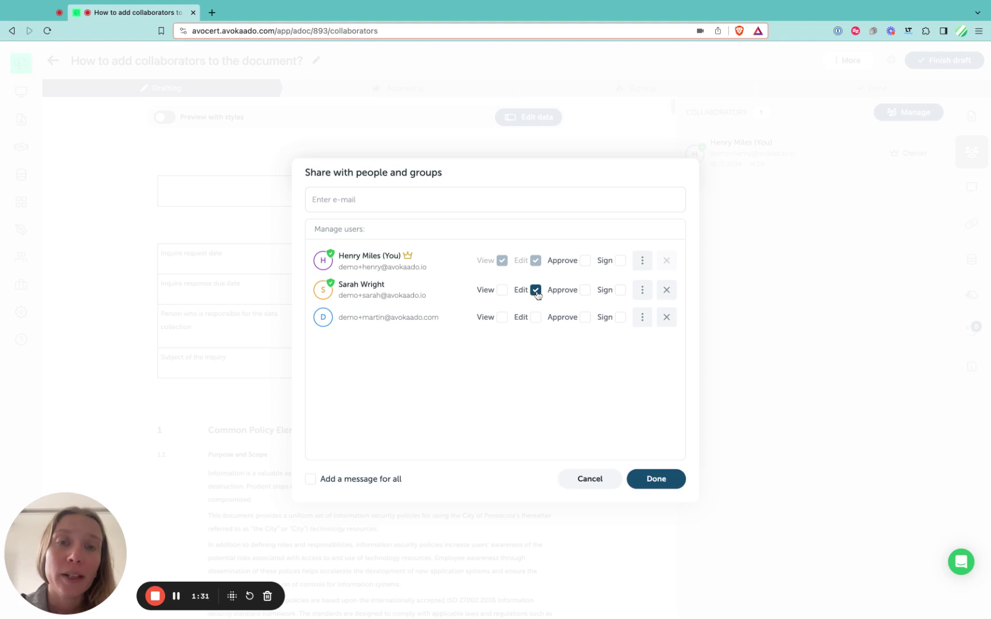
click(621, 319)
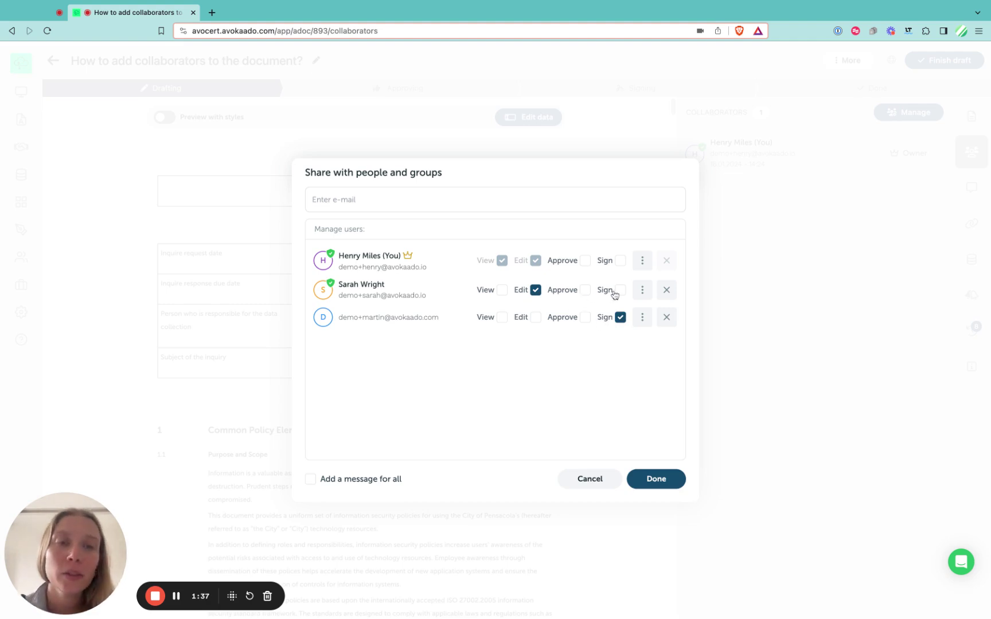
click(585, 290)
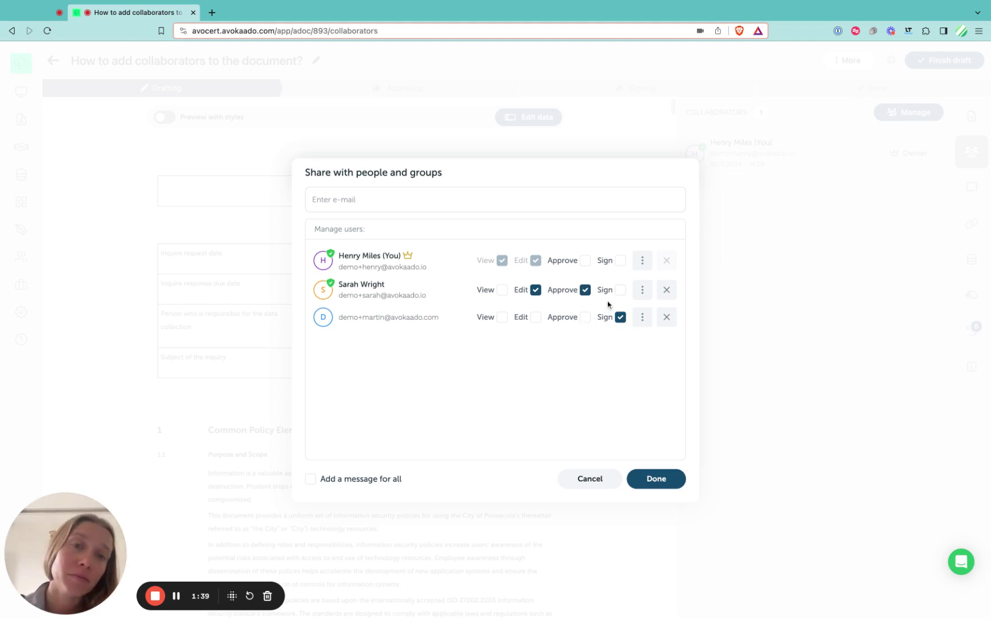
click(621, 290)
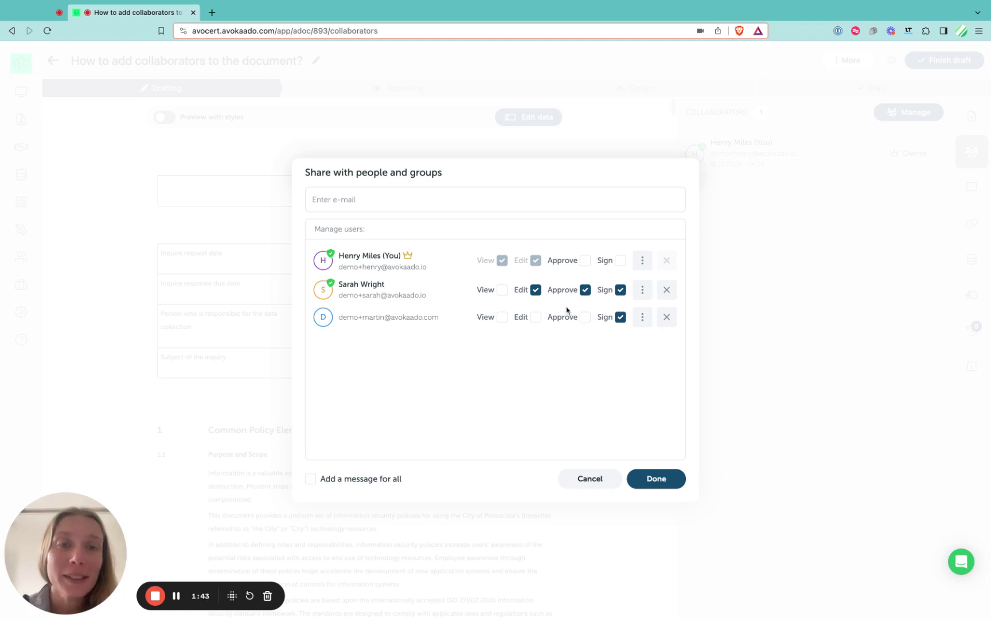
click(585, 290)
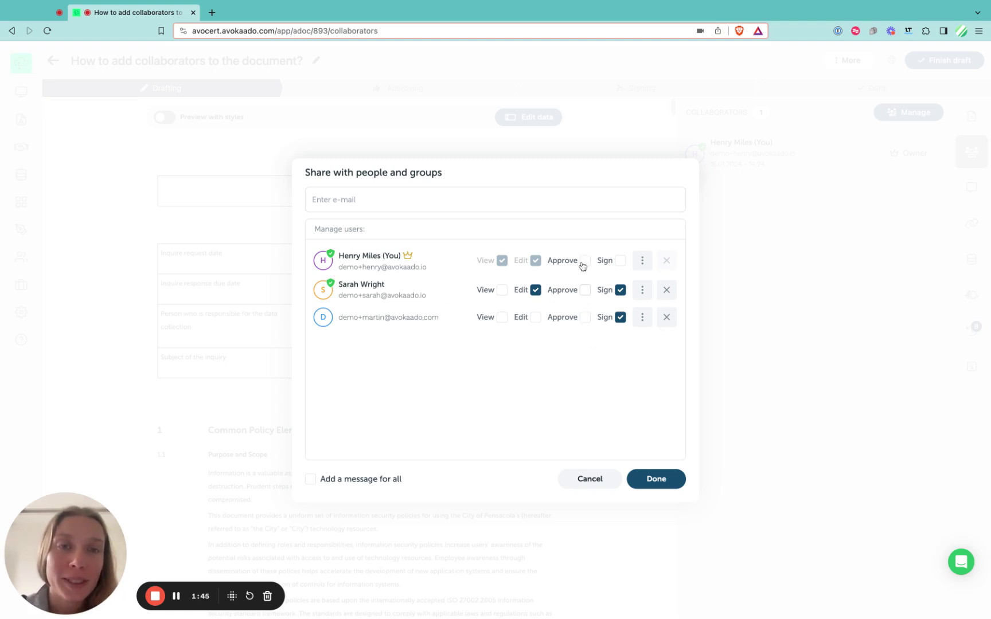
click(583, 263)
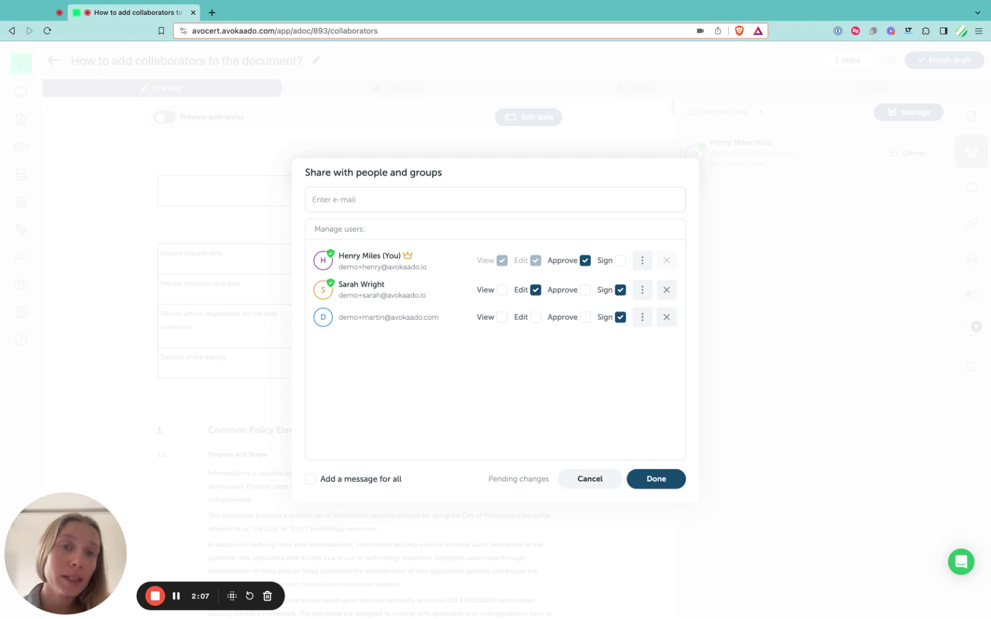
click(642, 291)
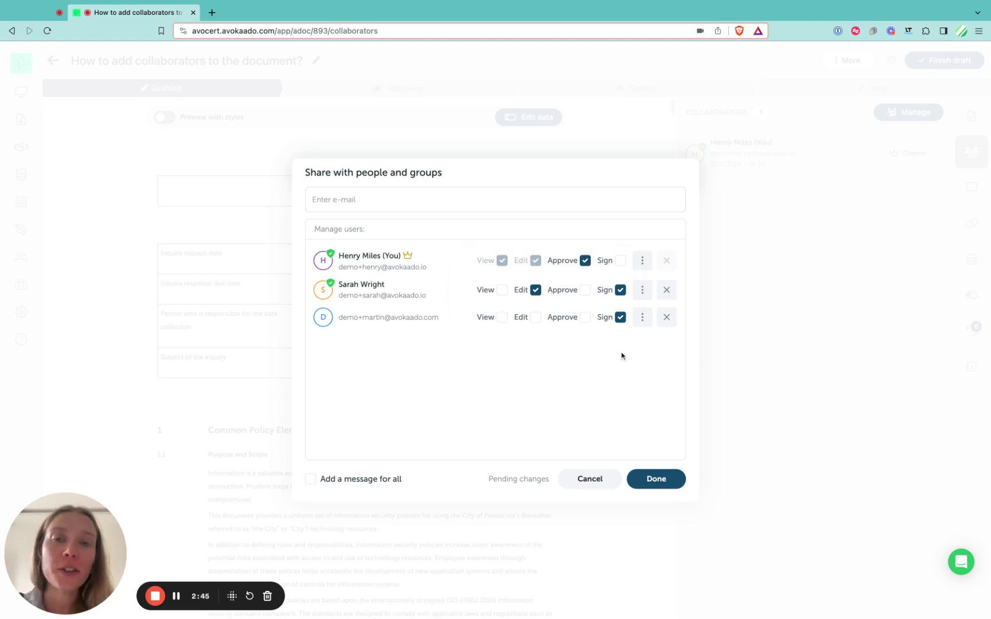
click(643, 319)
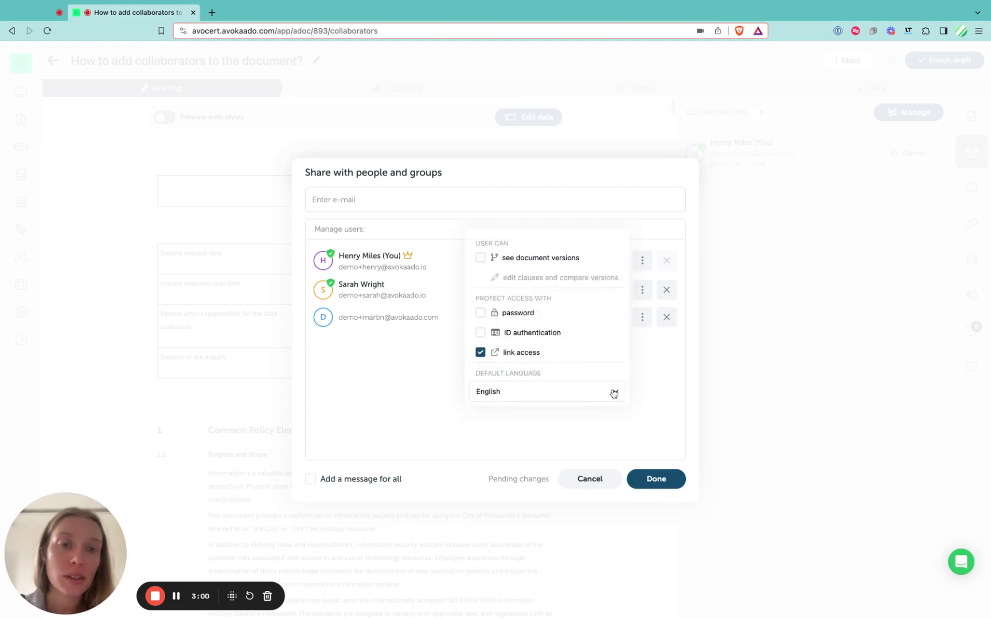
click(572, 392)
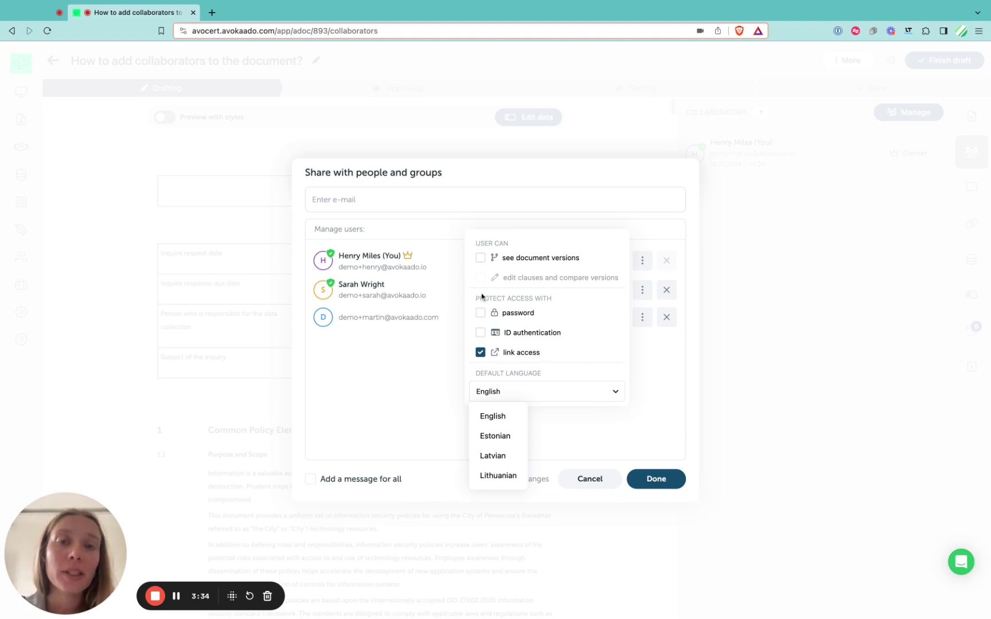
mouse_move(479, 279)
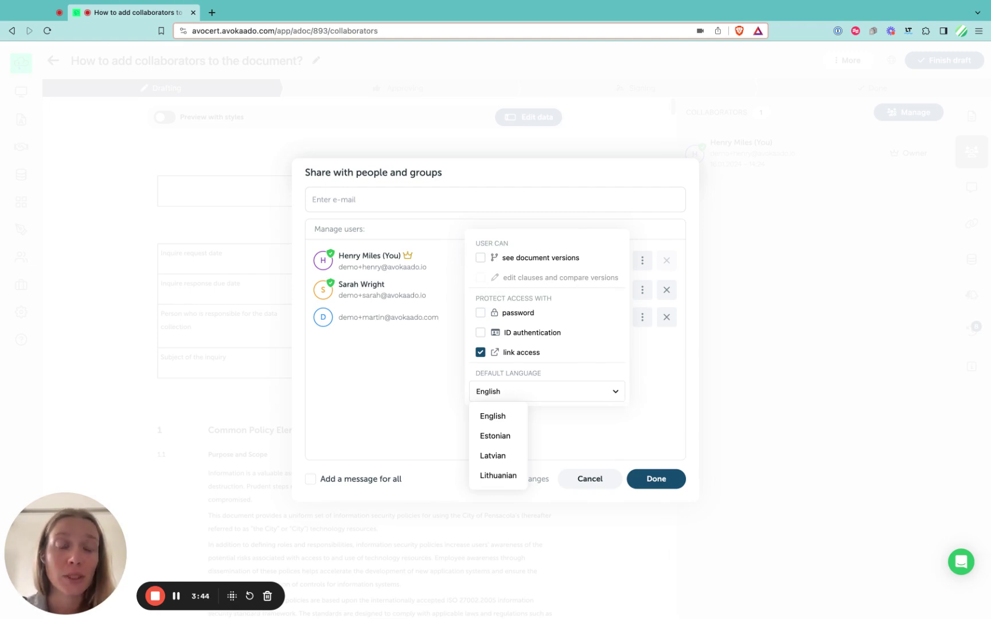
key(Escape)
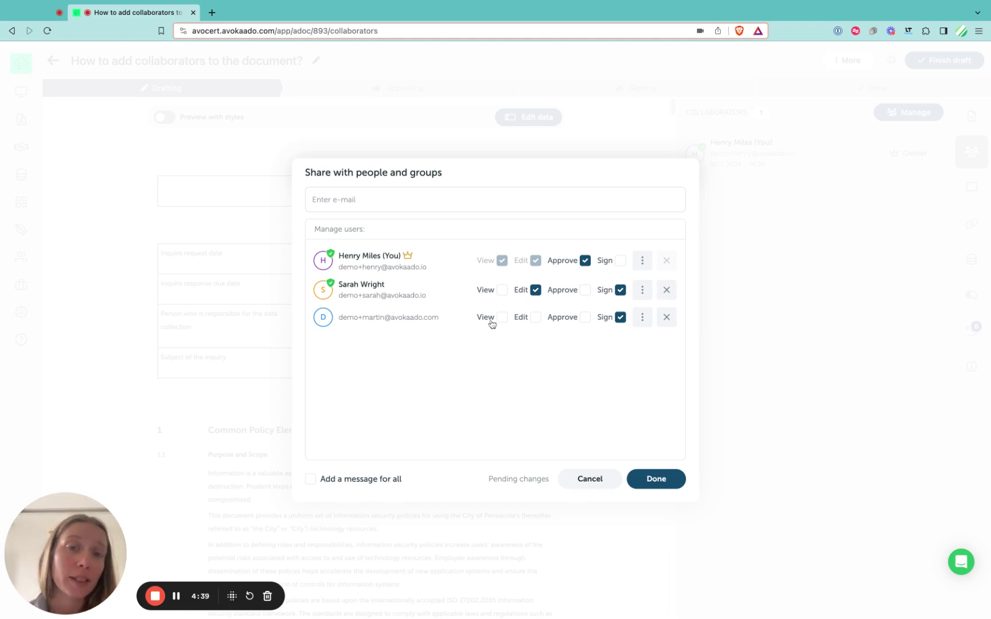
Step: Review the summary: colleague gets Edit now, colleague and e-mail invitee get Sign later
click(654, 482)
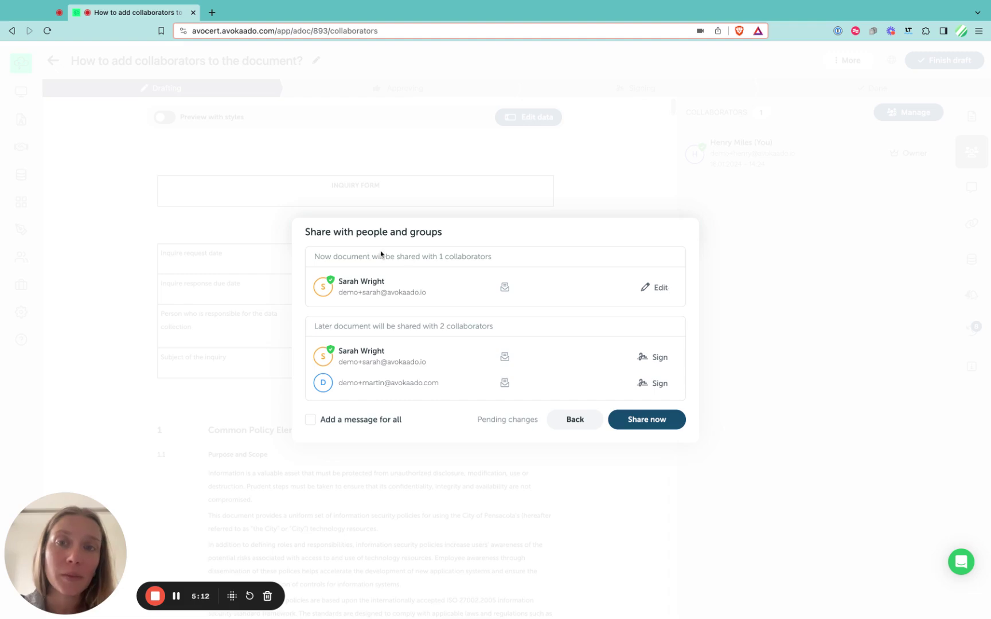
double_click(327, 256)
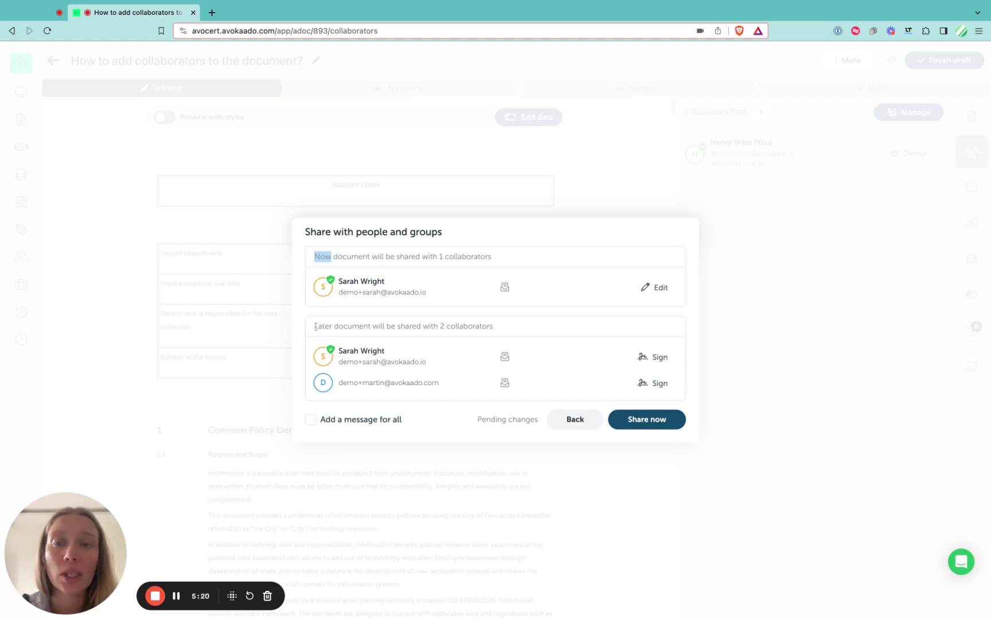
drag(316, 327, 332, 327)
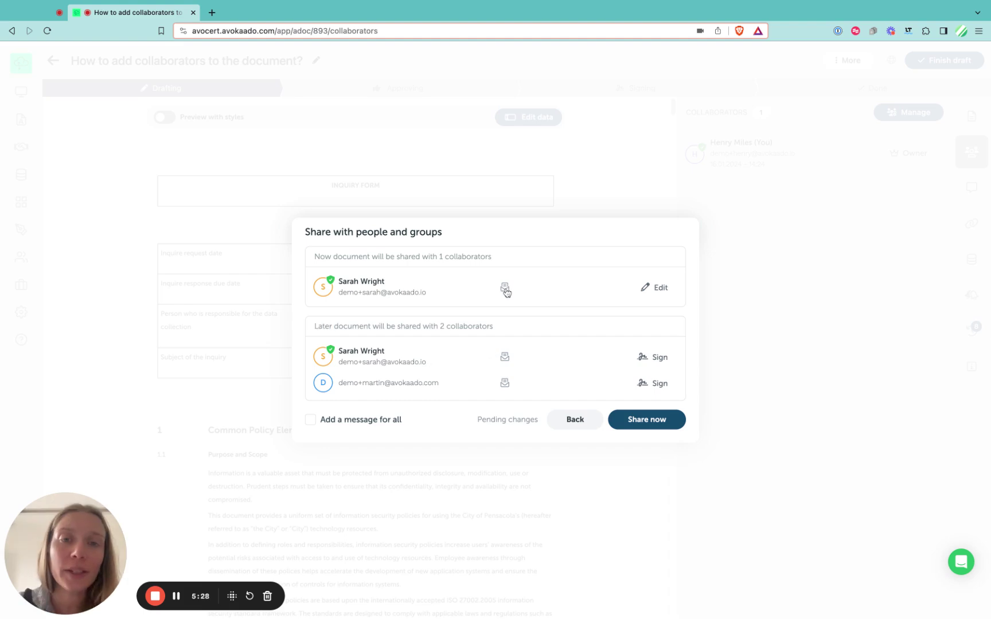
Step: Add a short 'Hey' personal message for the first colleague
click(505, 290)
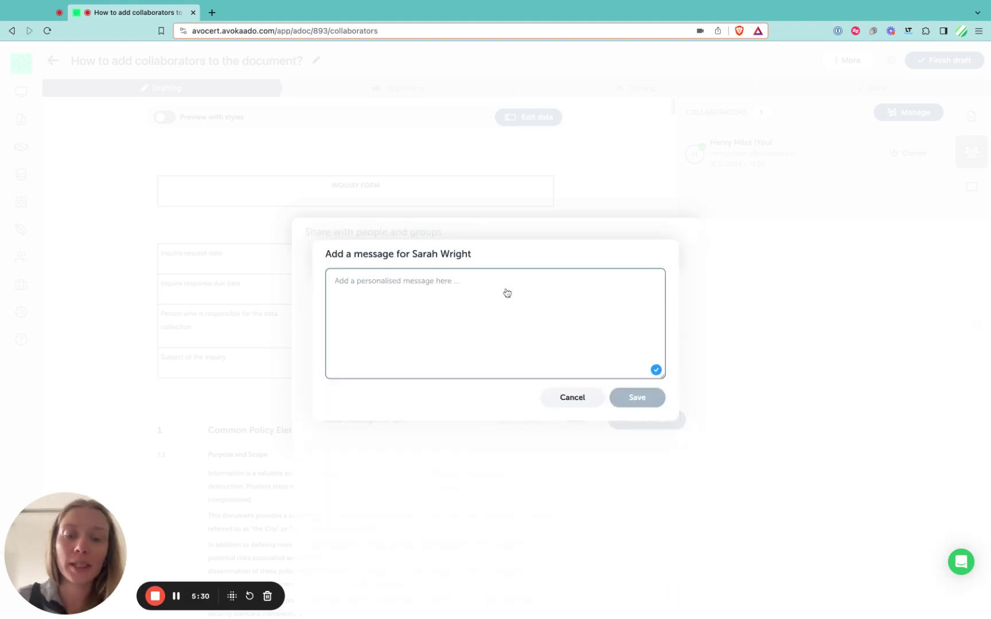
text(Hey)
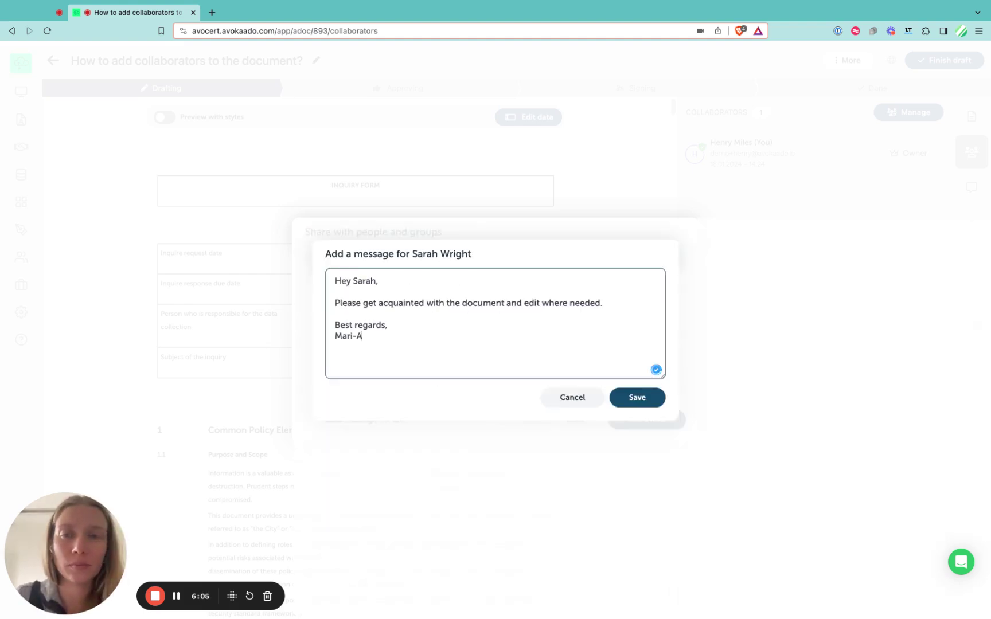
text(nn)
click(622, 400)
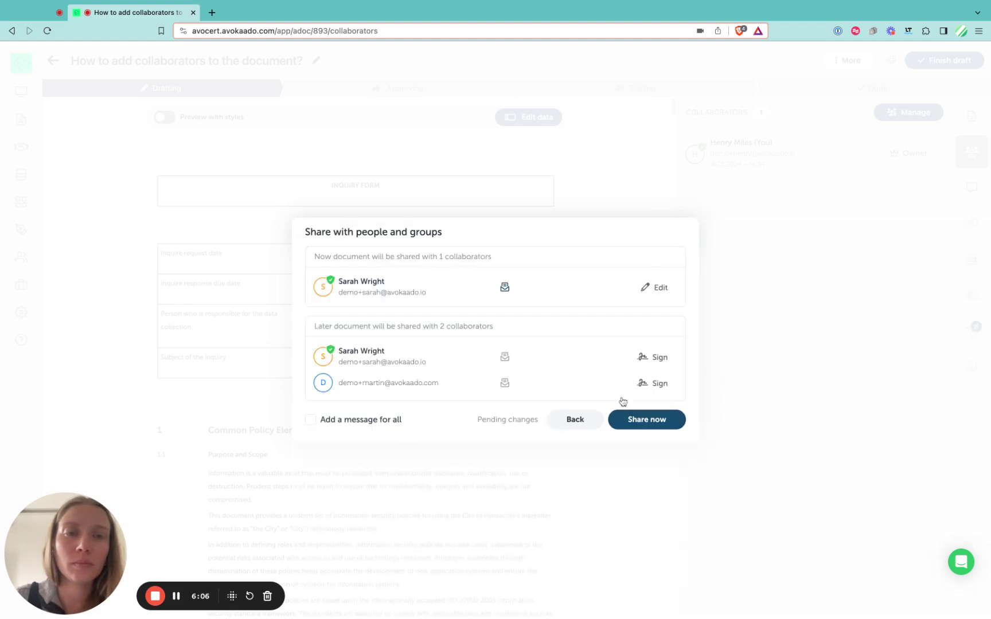
Step: Add a personal greeting message, signed off with a name, for the e-mail collaborator
click(505, 385)
text(Dem)
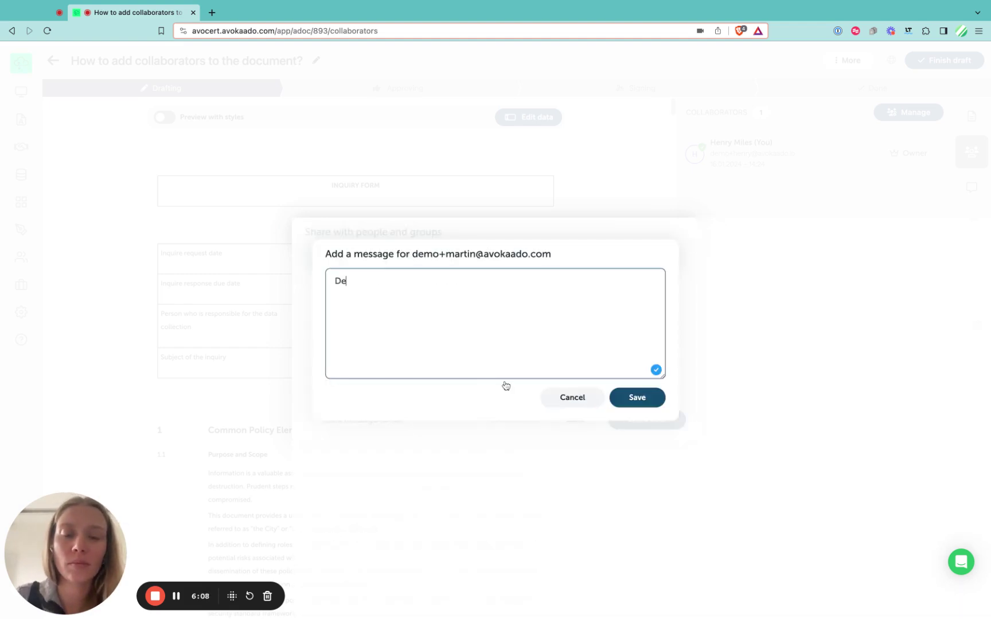
key(BackSpace)
key(BackSpace)
text(ear Mart)
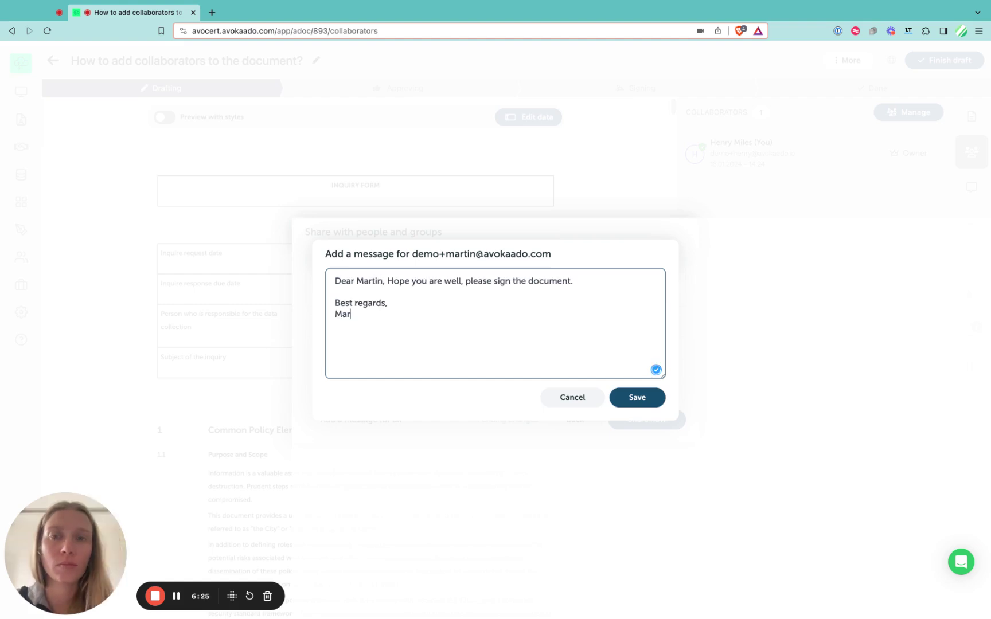
text(ti)
key(BackSpace)
key(BackSpace)
text(-Ann)
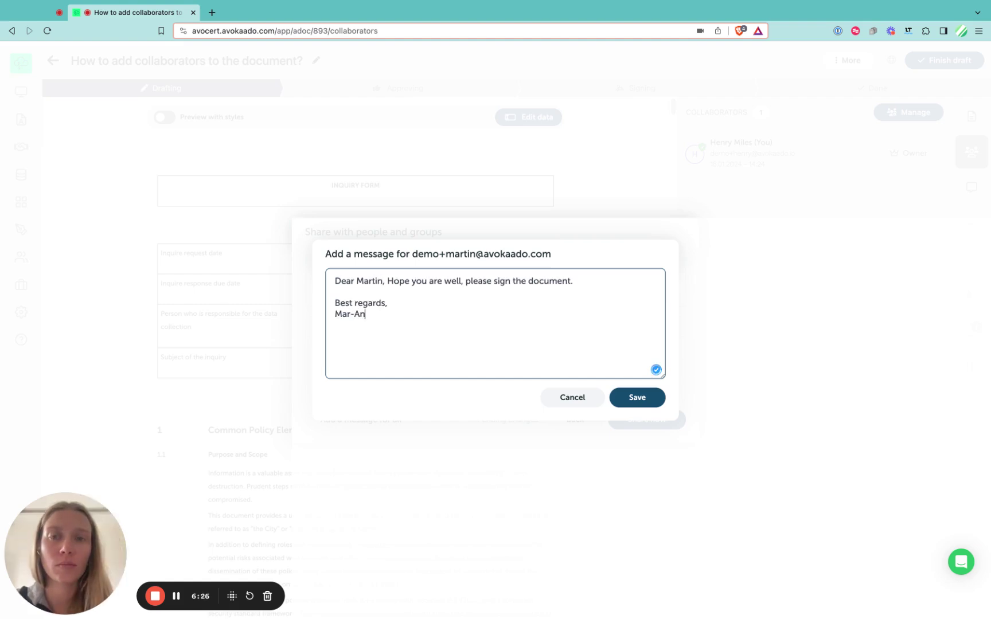
key(BackSpace)
key(BackSpace)
key(BackSpace)
key(BackSpace)
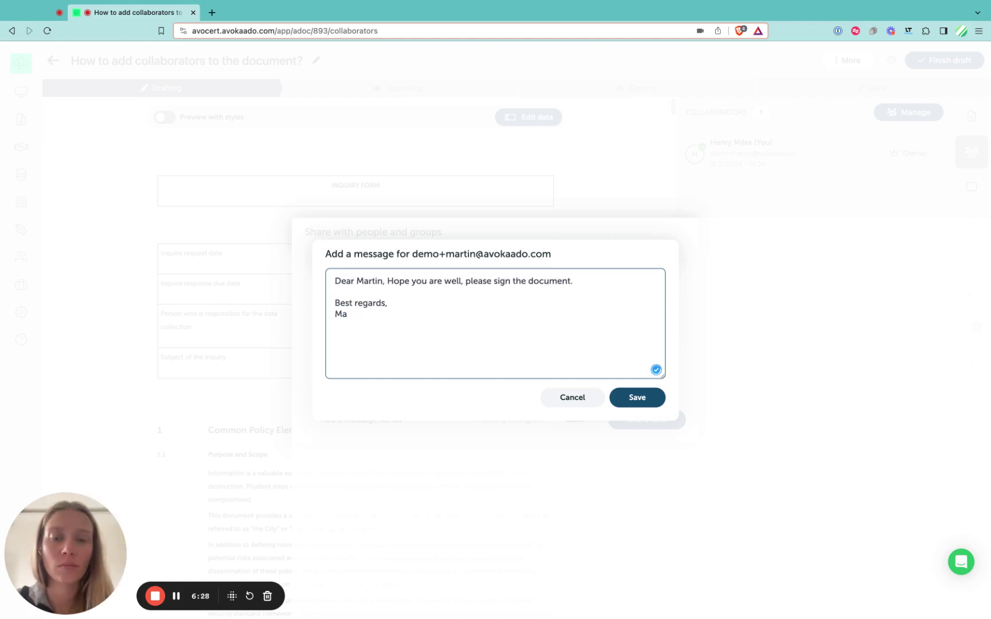
text(i-Ann)
click(620, 403)
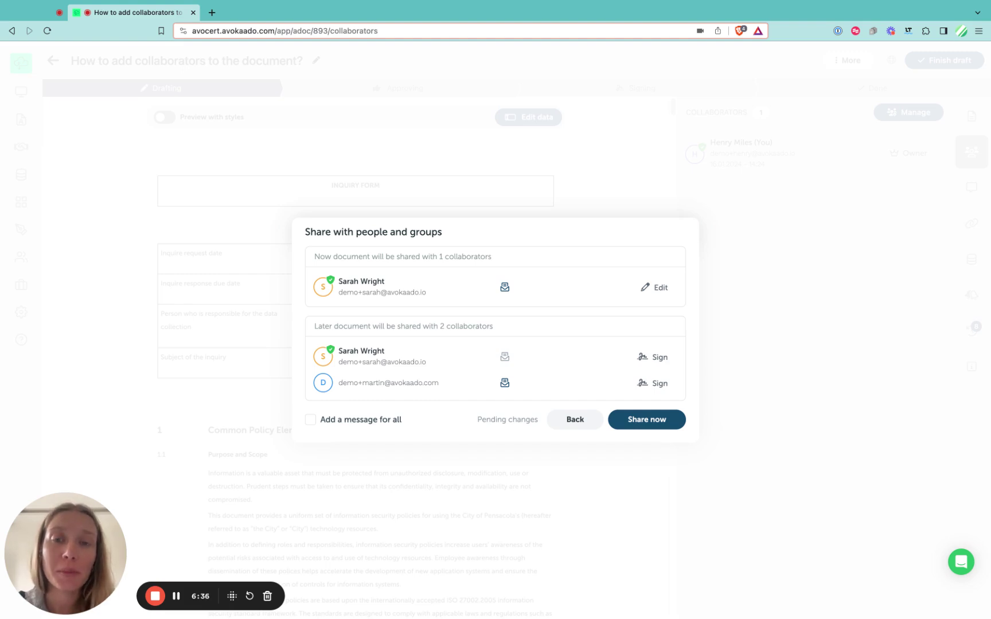
Step: Share the document without a message for all collaborators
click(311, 420)
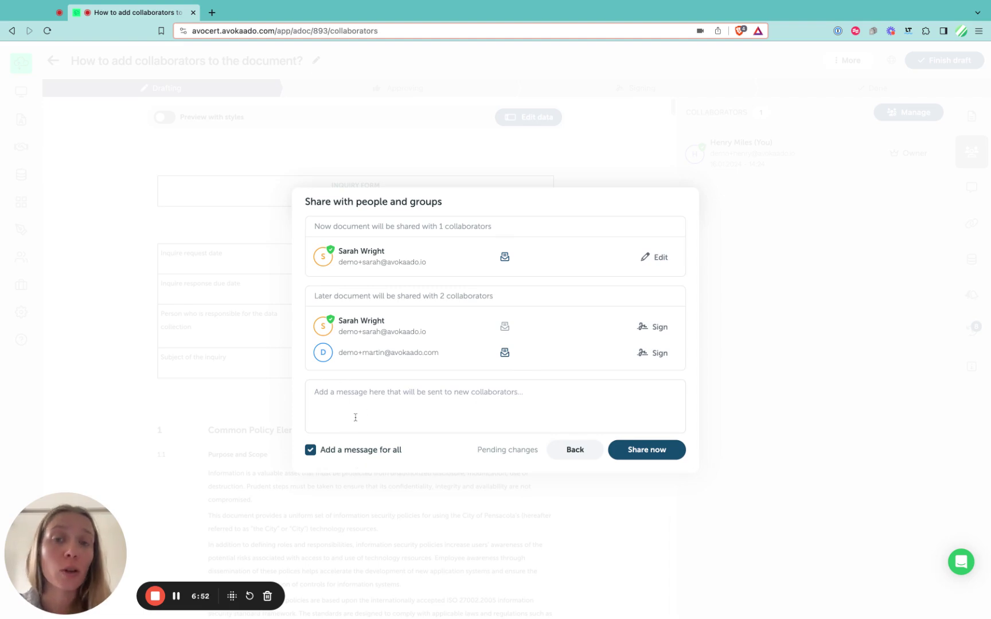
click(342, 452)
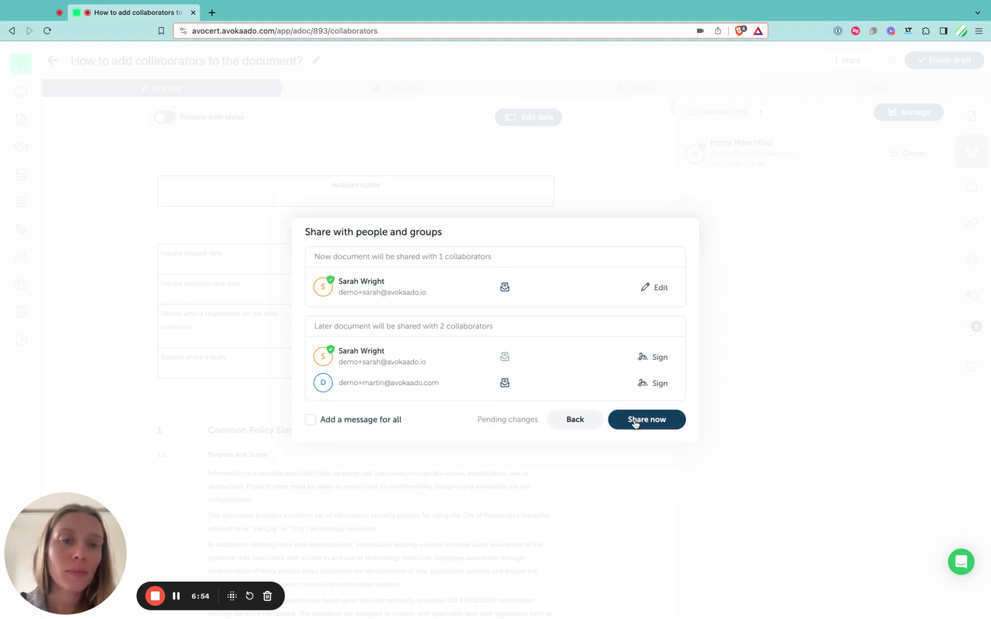
click(648, 422)
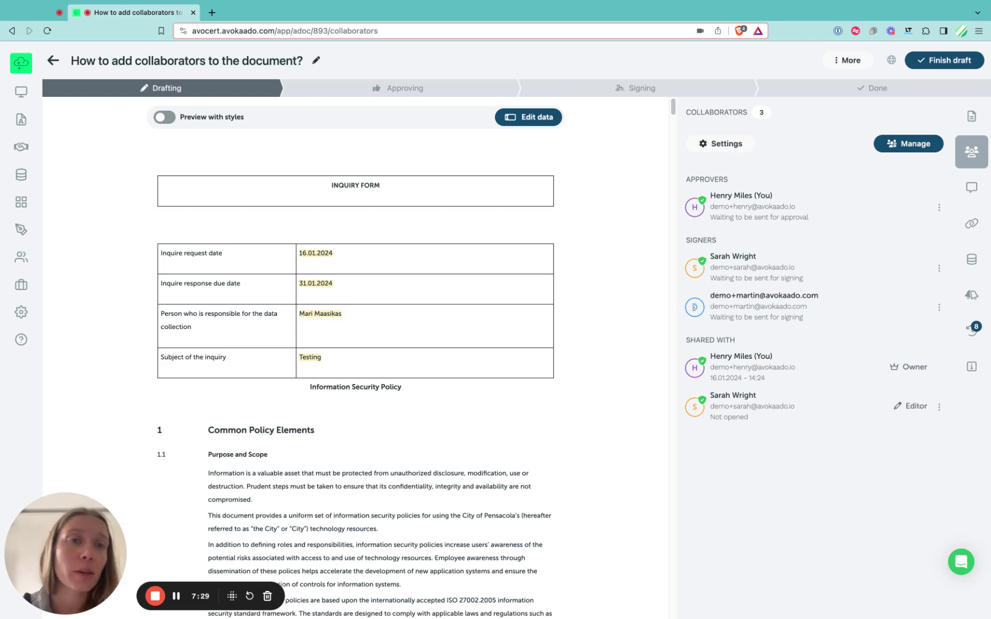
Step: Enable Queue based signing, keeping the original first signer as number 1
click(736, 144)
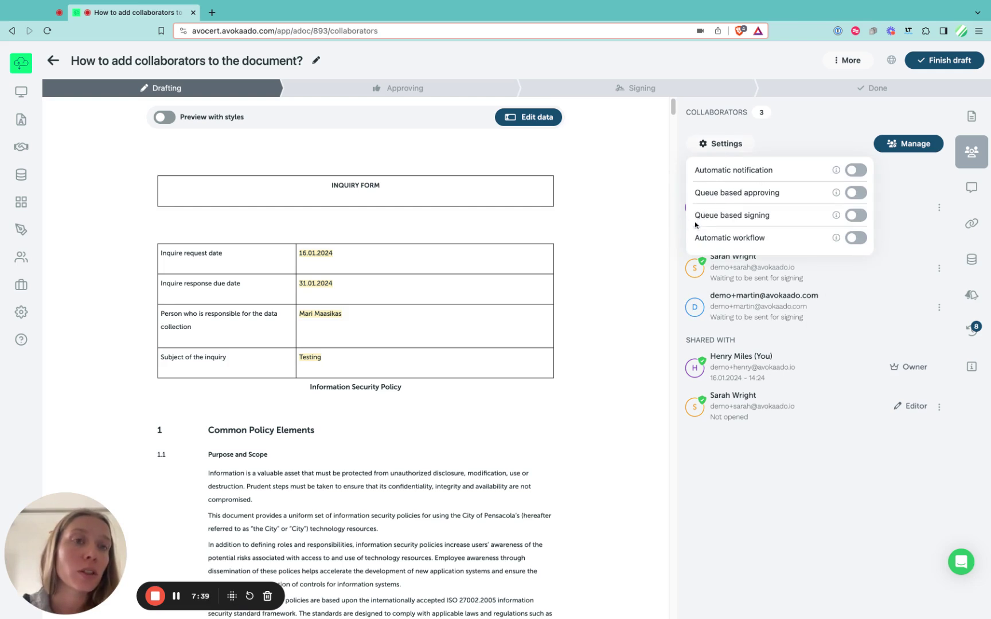
click(858, 216)
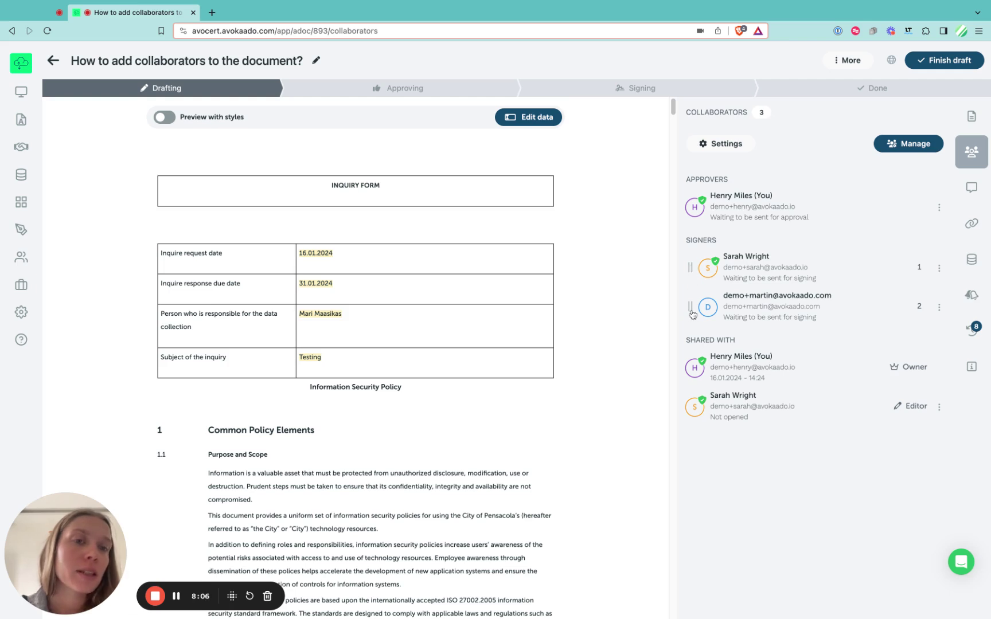
drag(691, 315, 689, 262)
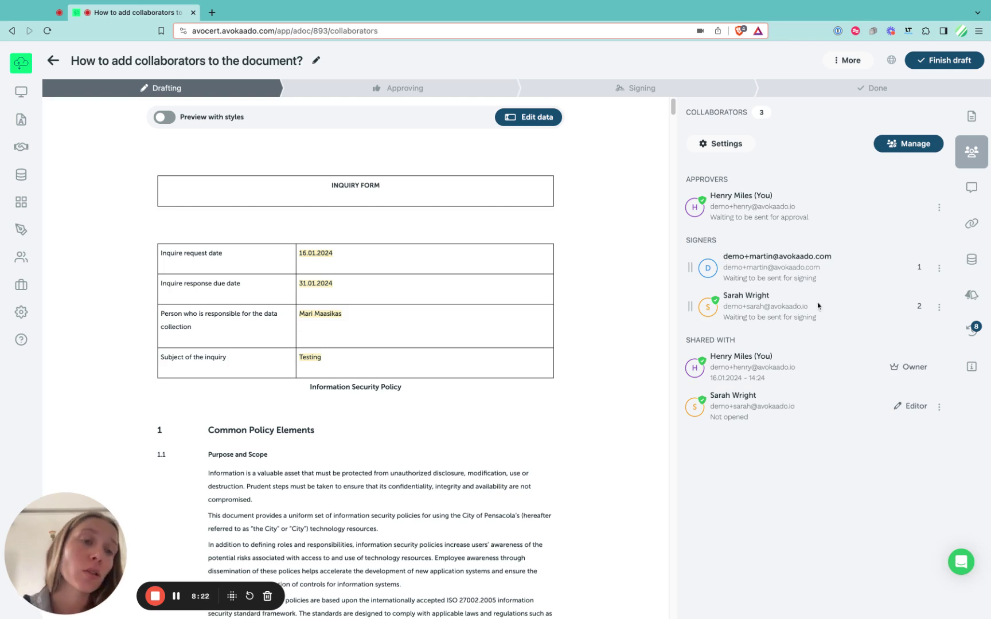
drag(716, 309, 742, 290)
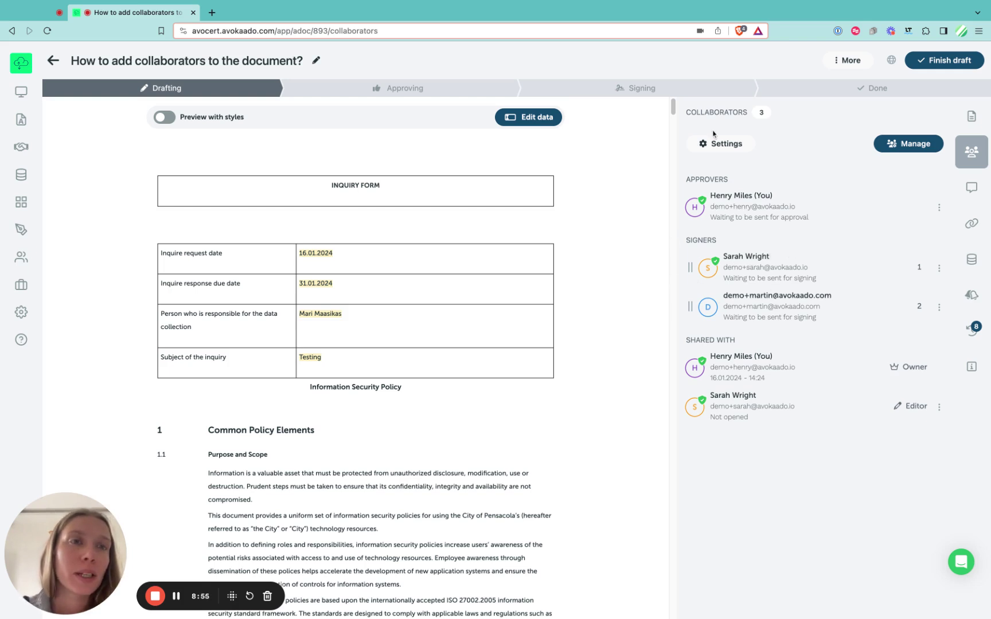
click(732, 144)
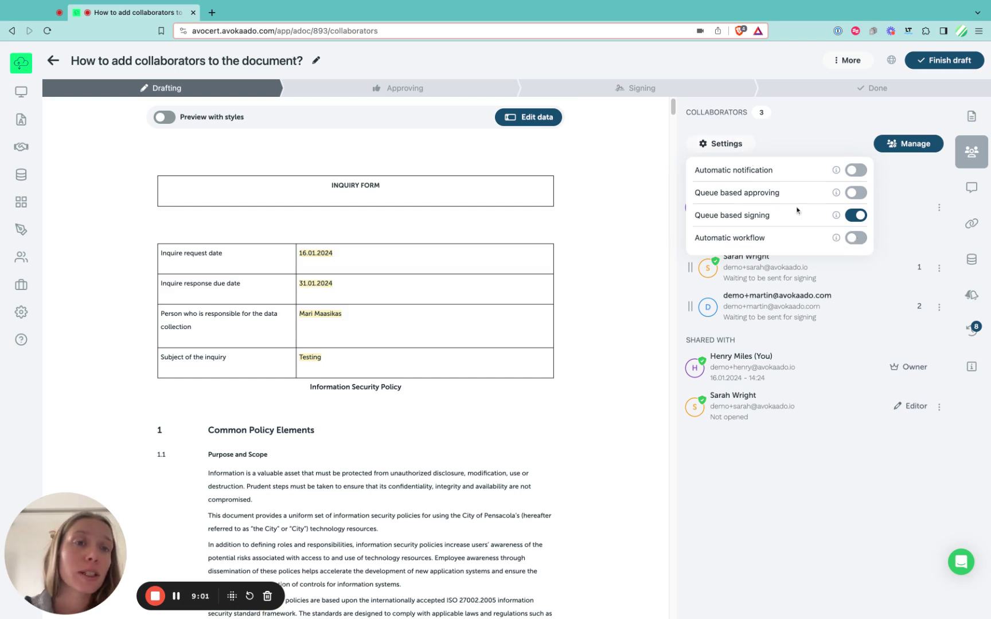
click(860, 238)
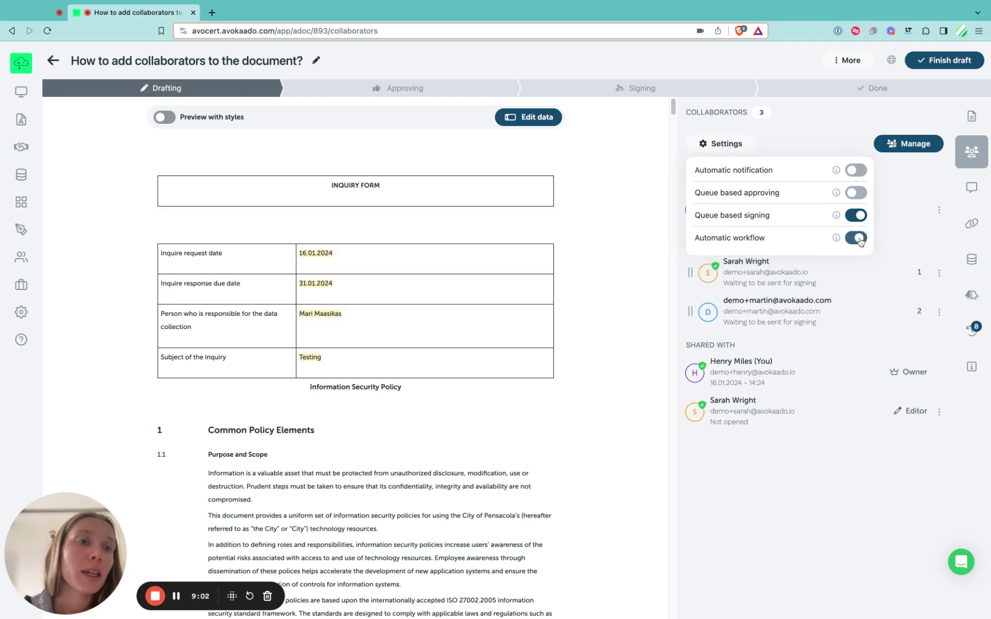
click(911, 241)
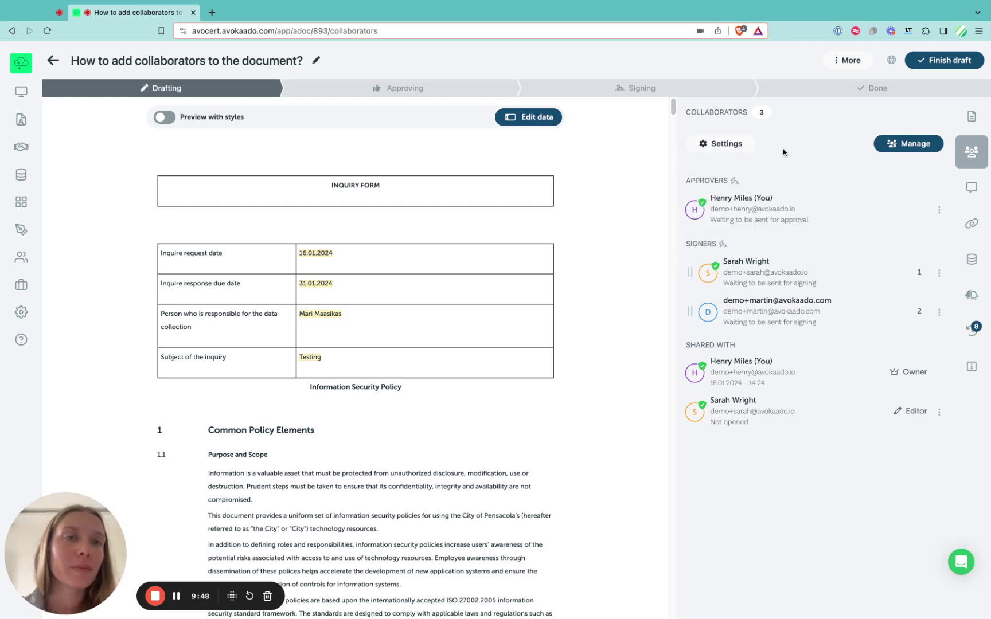
click(719, 145)
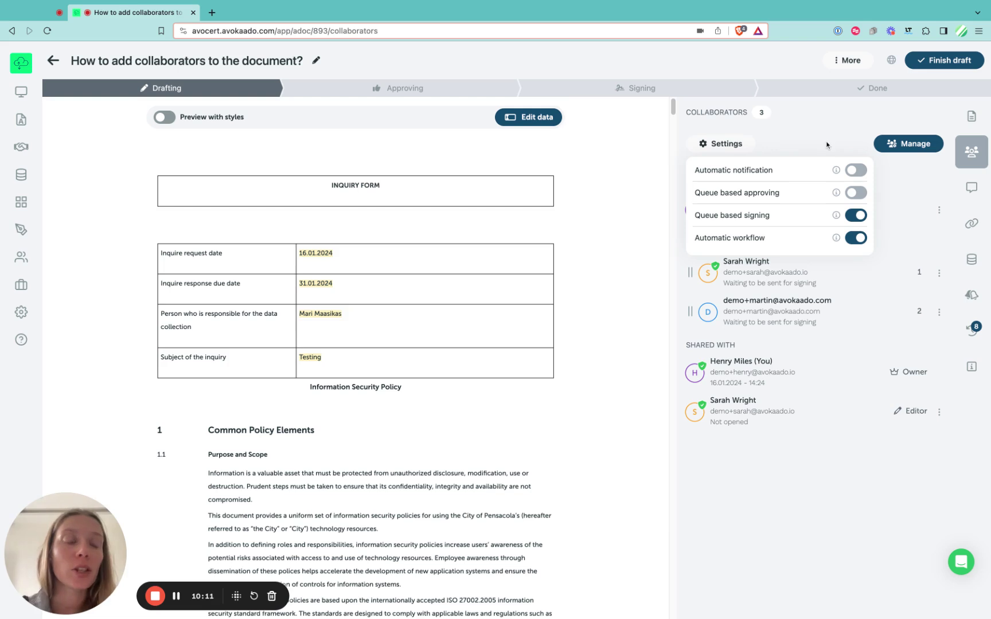
click(858, 243)
click(910, 209)
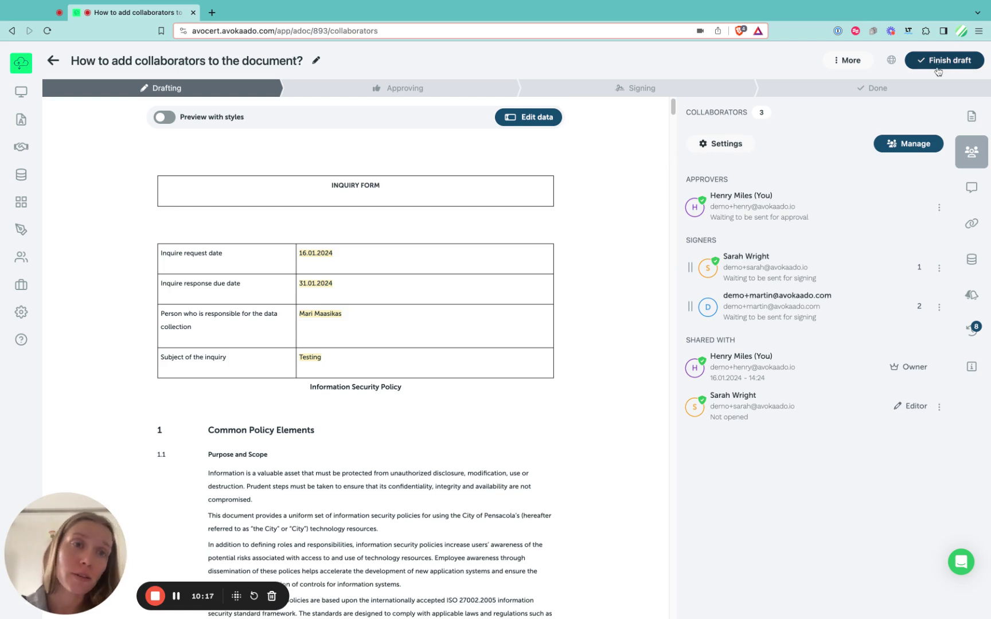
click(738, 147)
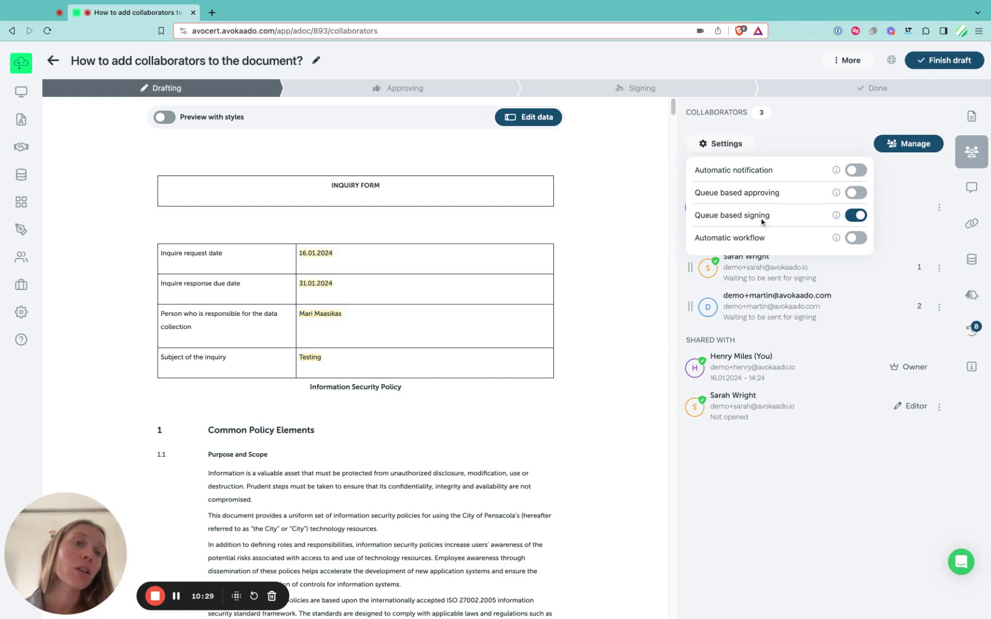
click(915, 230)
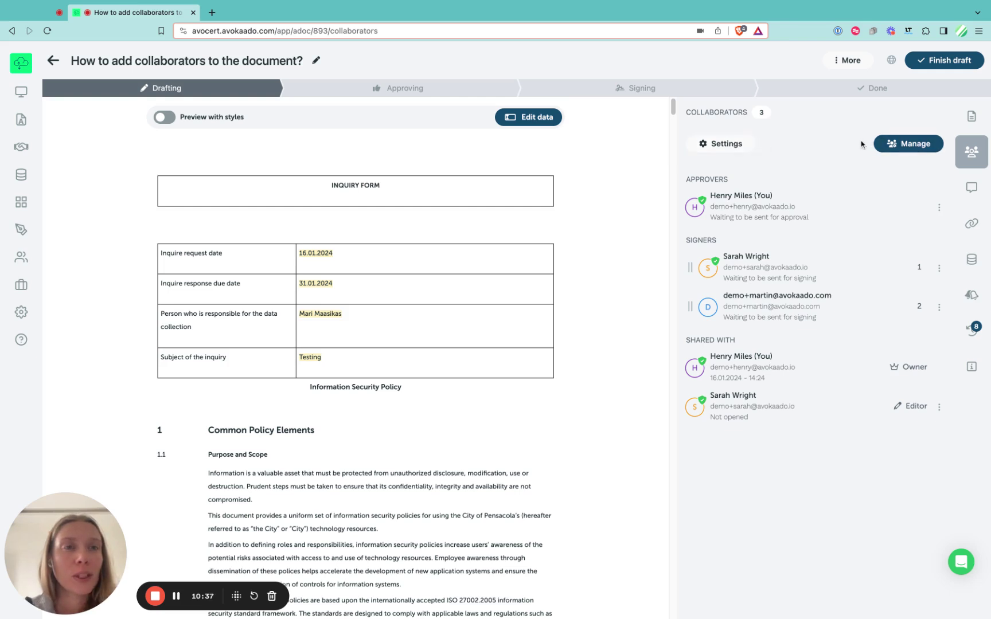
click(898, 148)
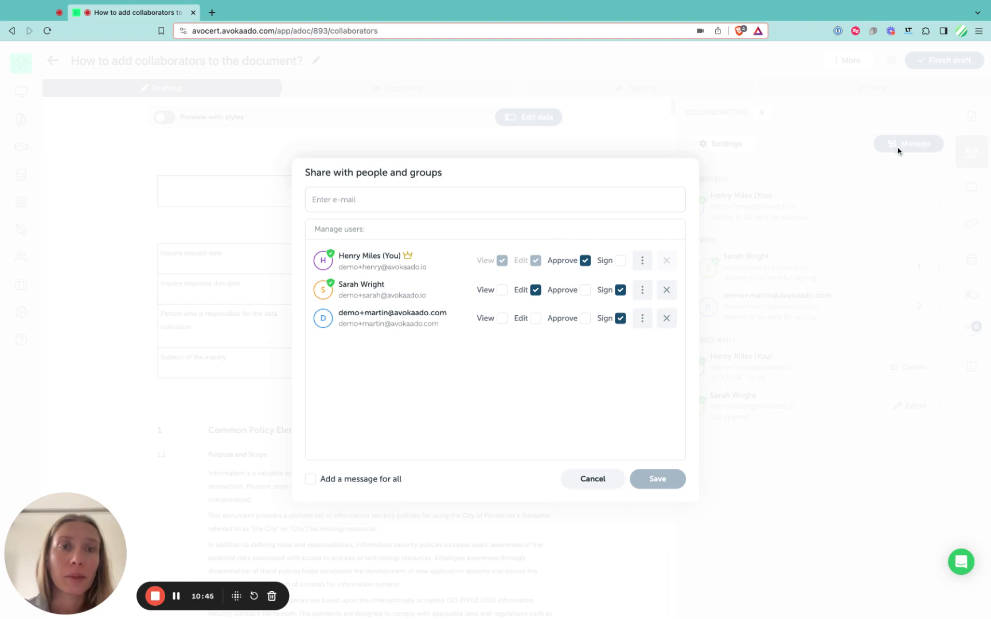
click(620, 261)
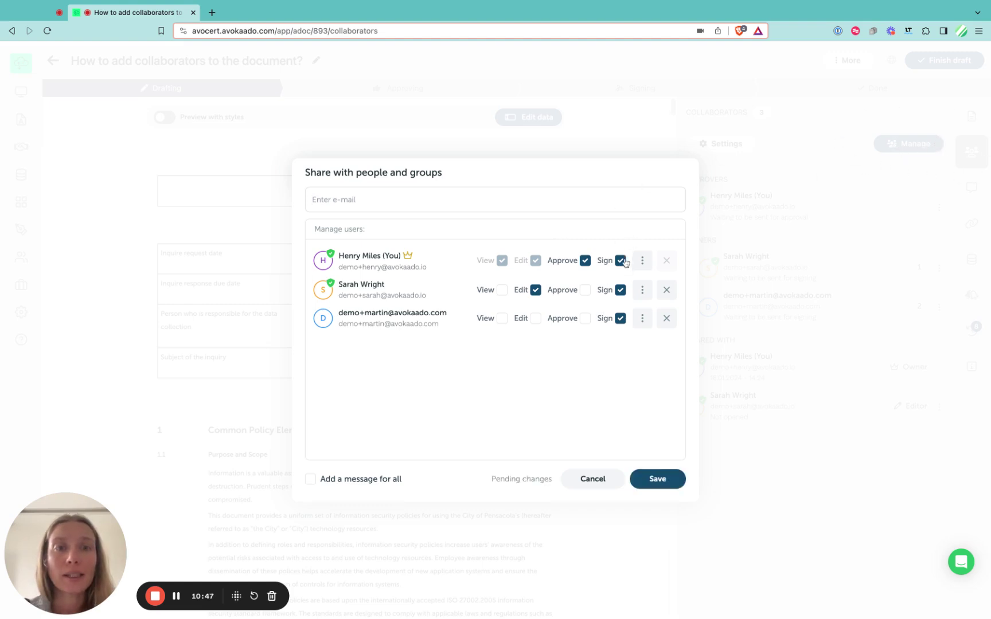
click(619, 291)
click(584, 291)
click(620, 320)
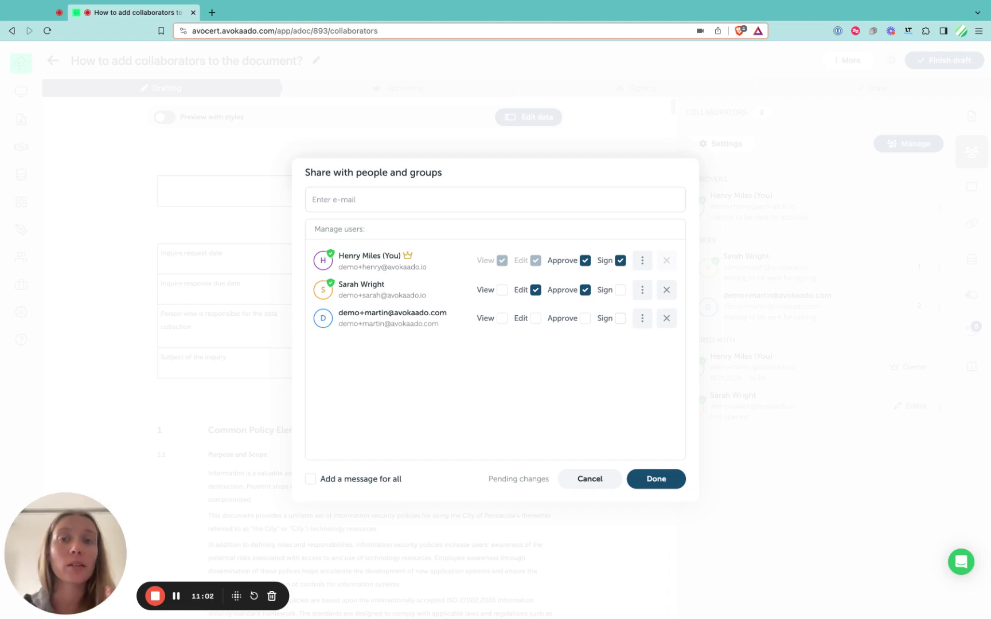
click(620, 290)
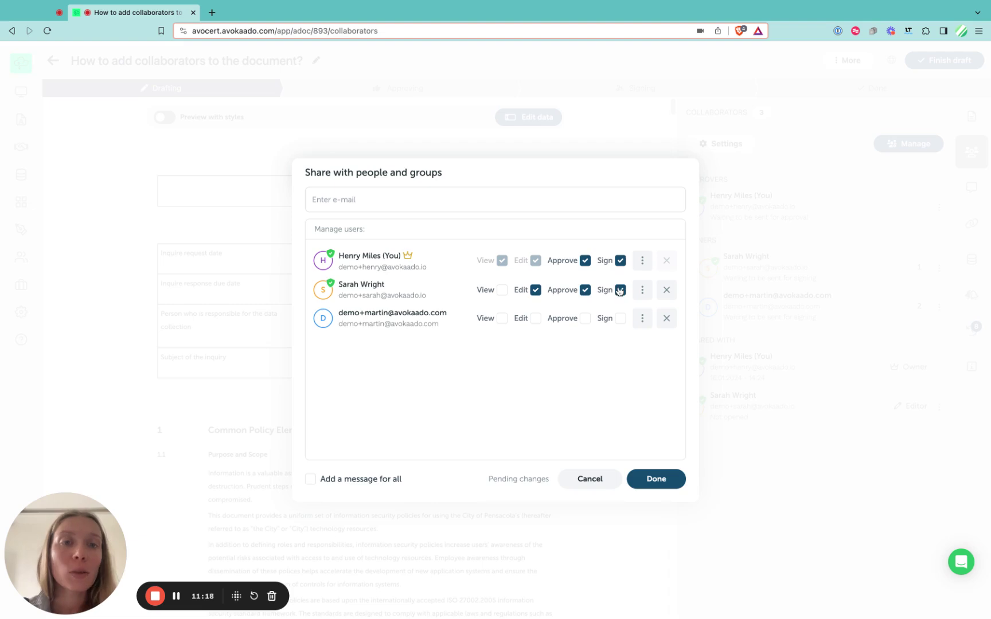
click(620, 292)
click(619, 321)
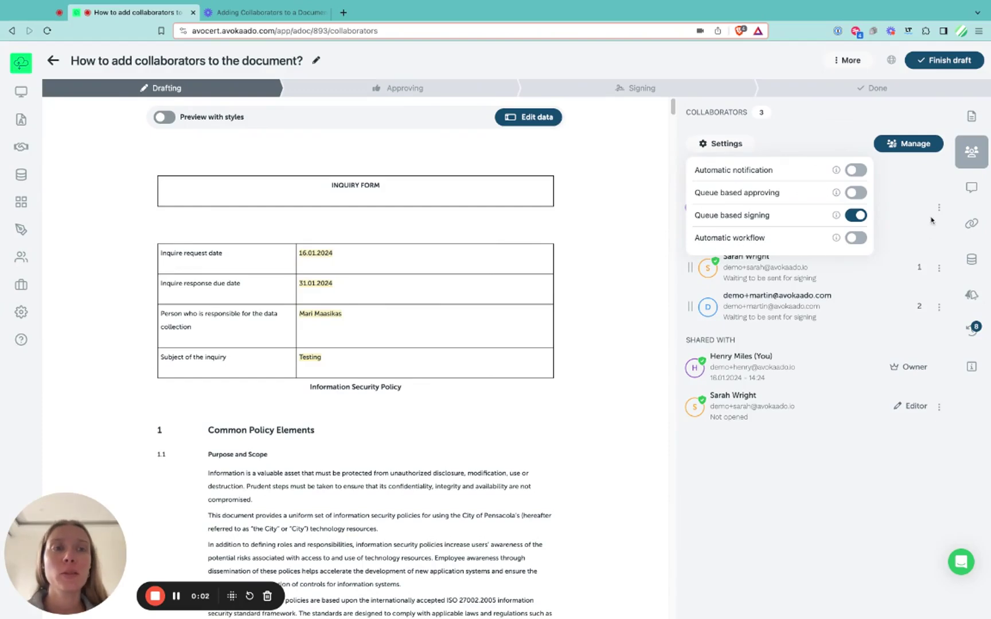
Step: Close Settings and finish the draft, confirming that collaborators can no longer edit
click(898, 234)
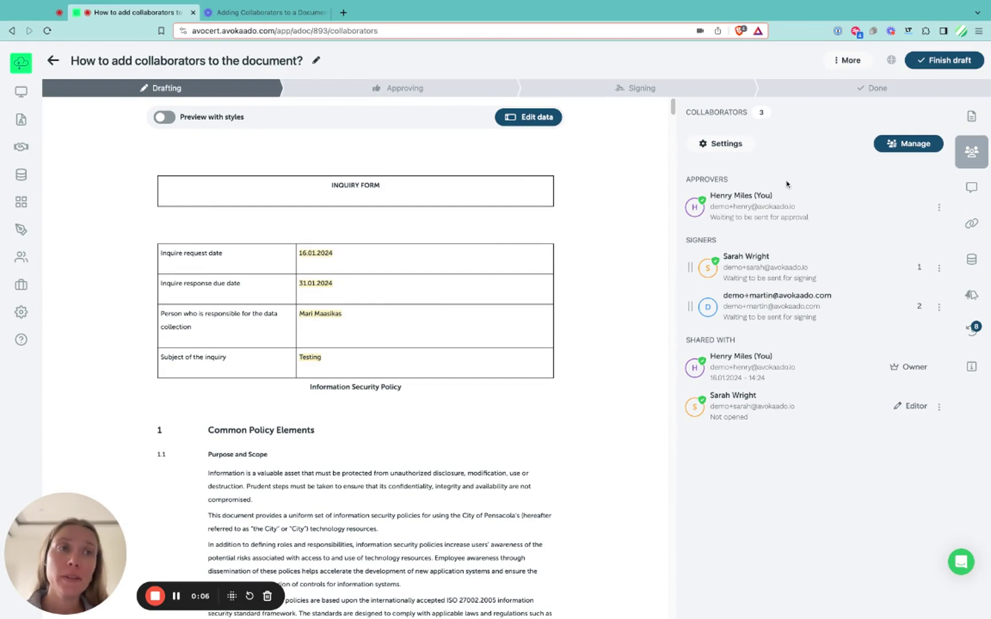
click(944, 67)
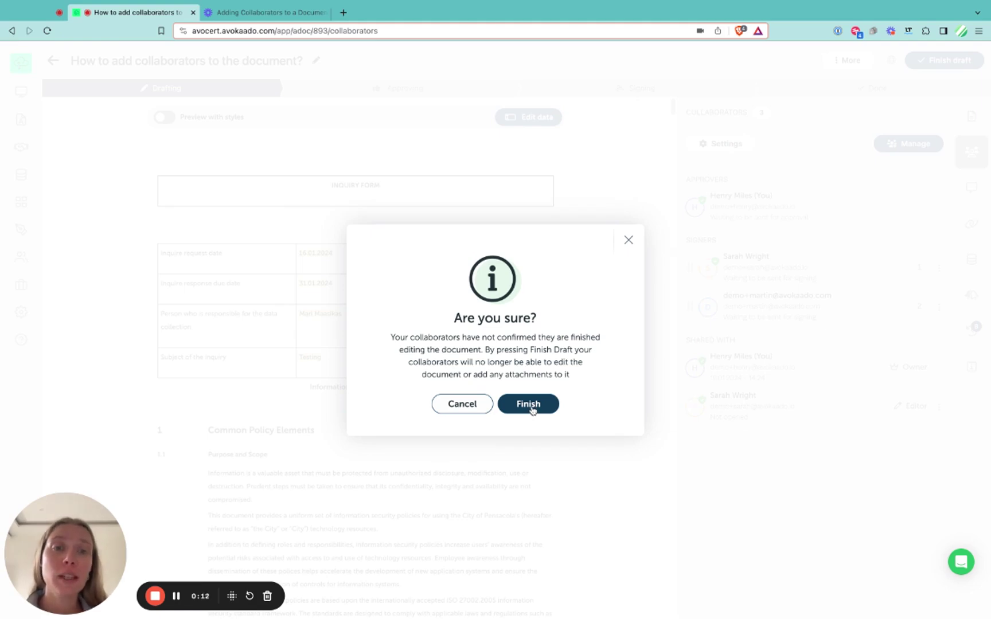
click(529, 407)
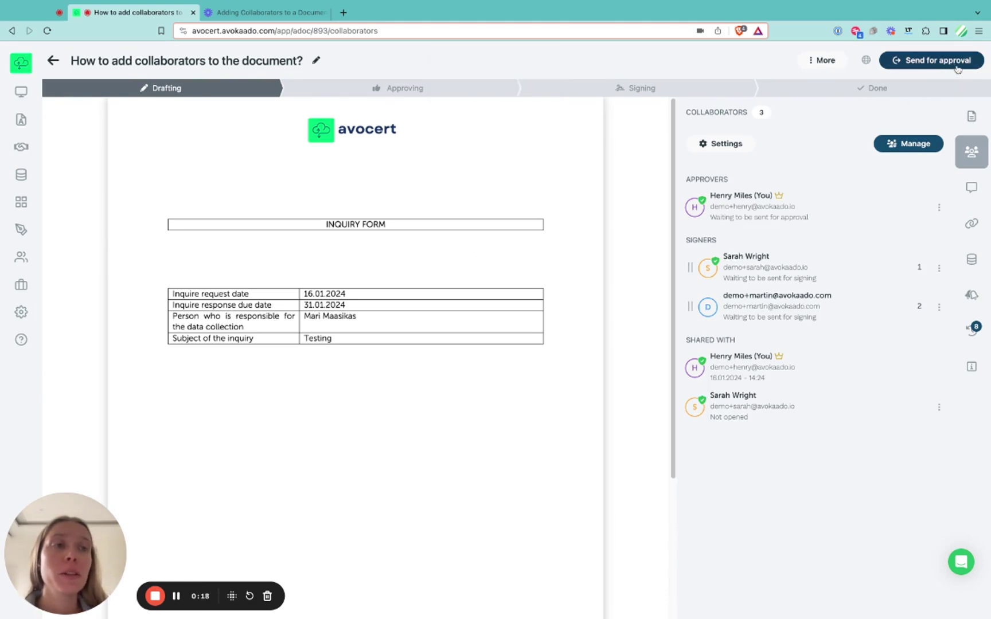
Step: Send the document for approval, then approve it and confirm the approval
click(840, 64)
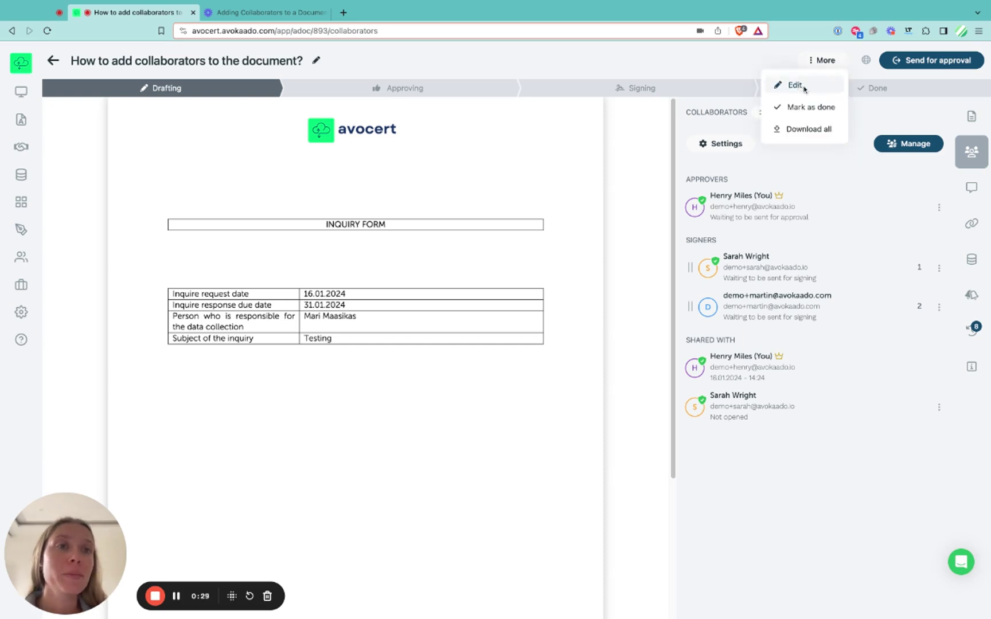
click(908, 122)
click(938, 61)
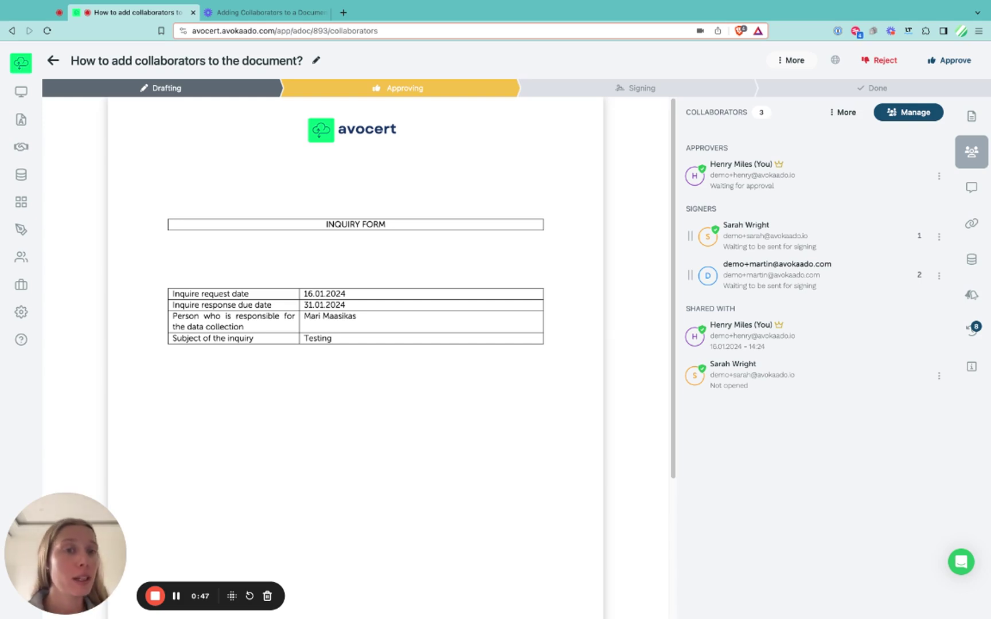
click(952, 62)
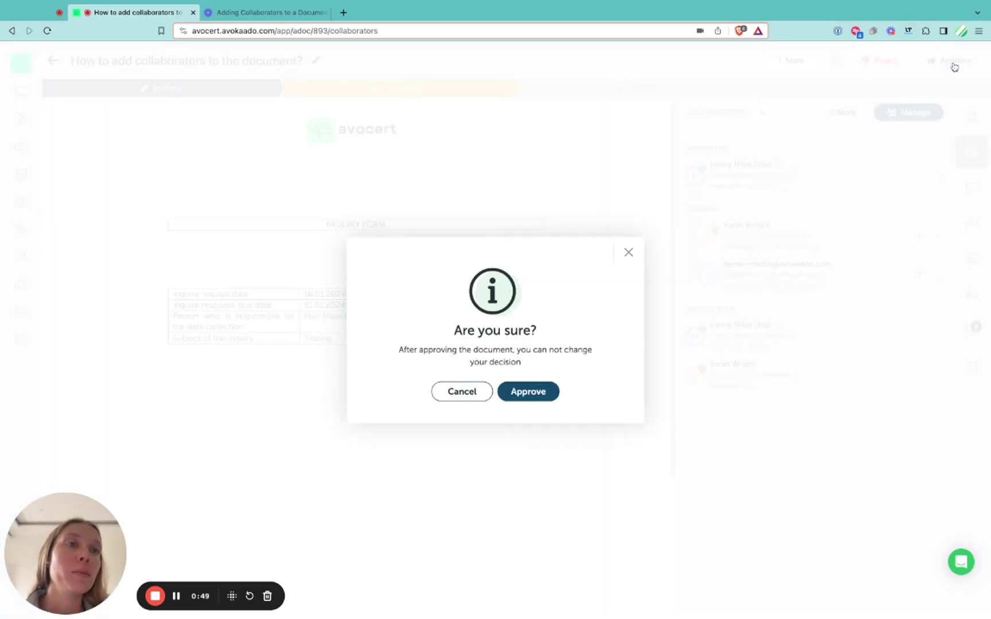
click(528, 391)
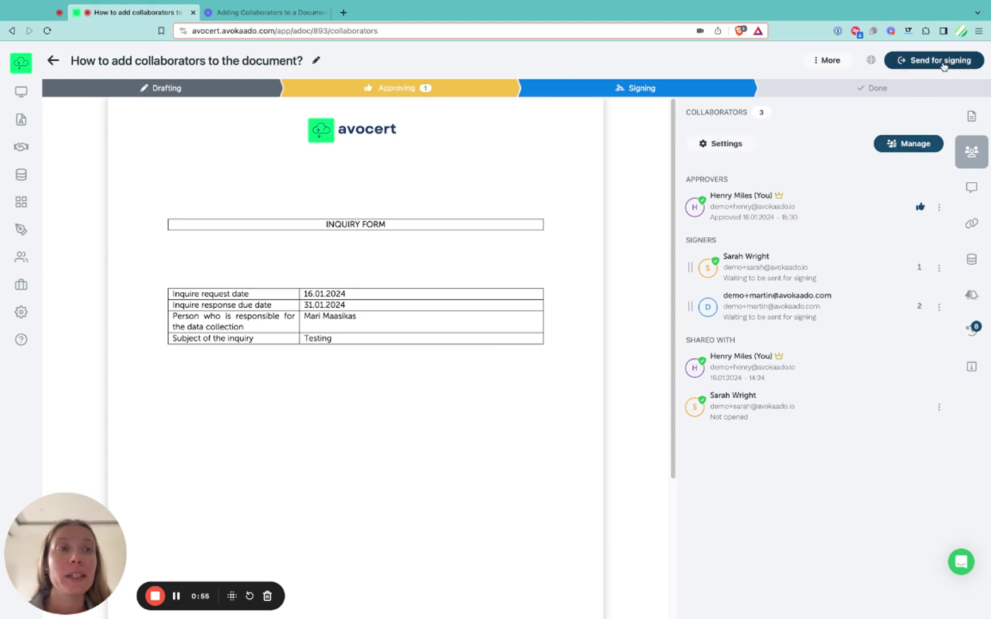
Step: Send the document for signing using Dokobit with the ASICE signature format
click(938, 65)
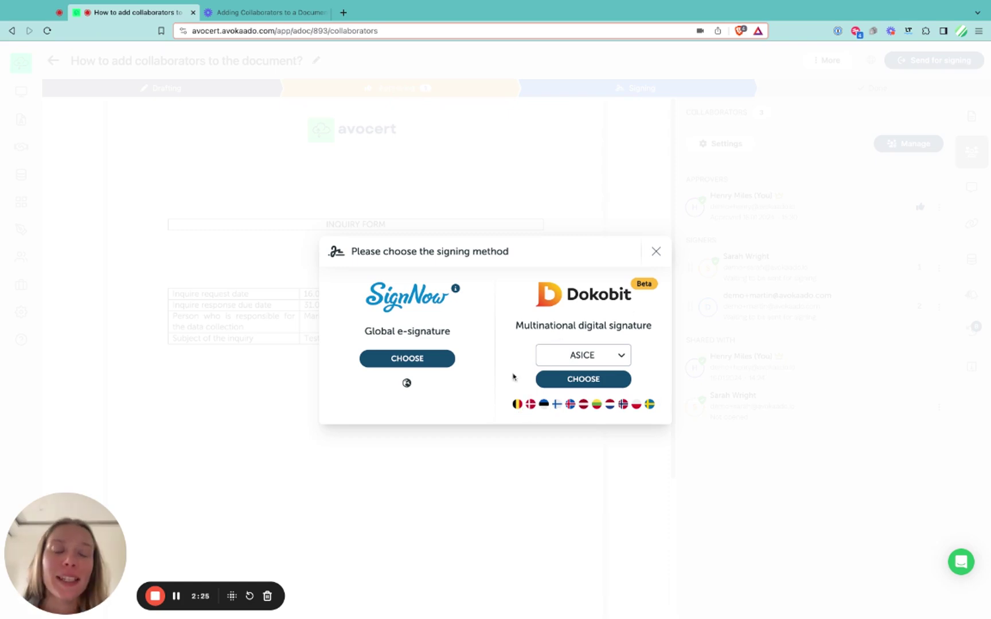
click(608, 360)
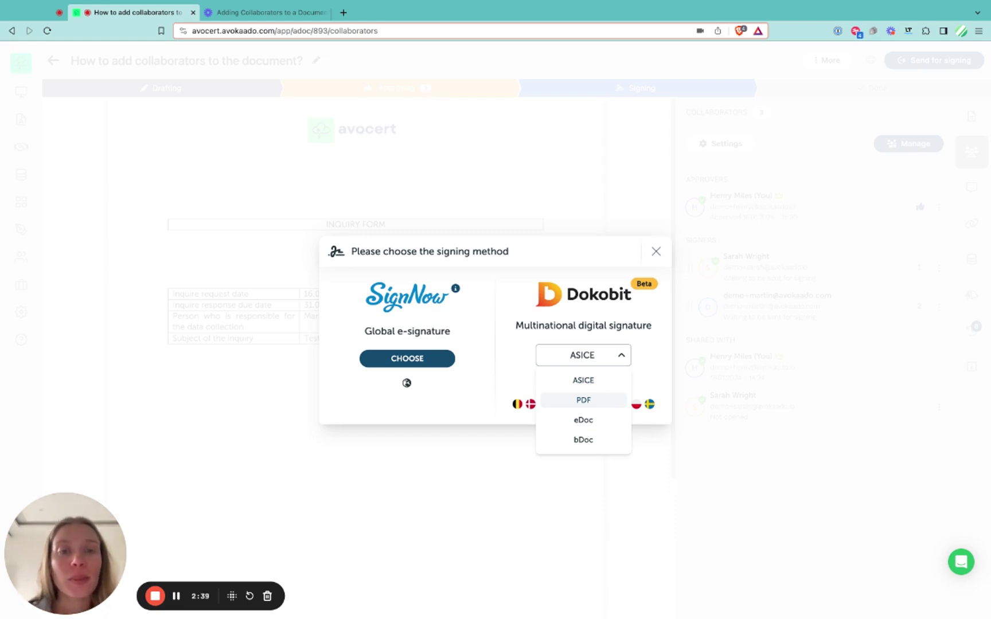
click(645, 369)
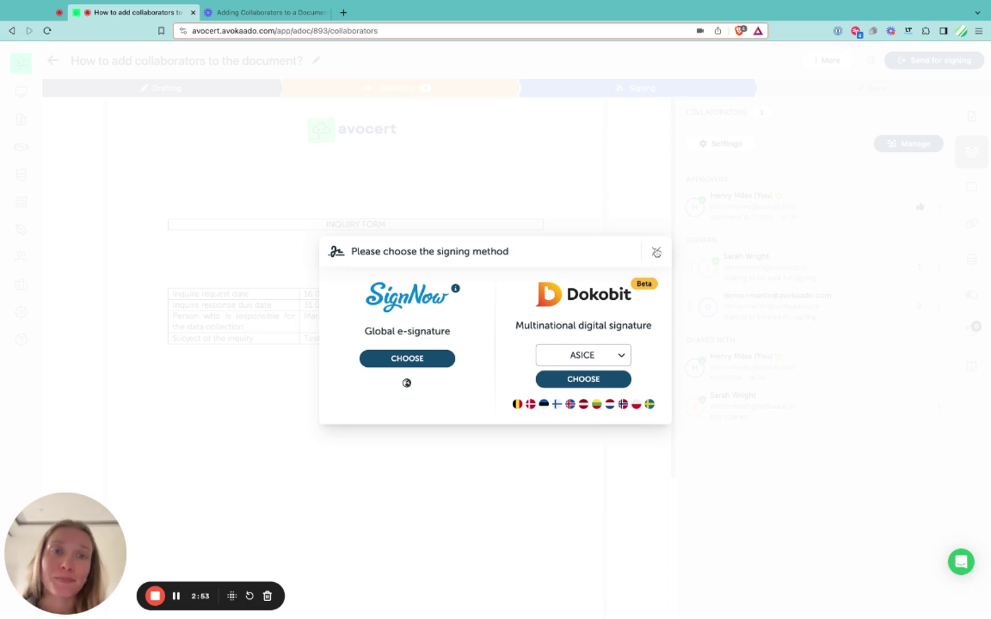
click(584, 383)
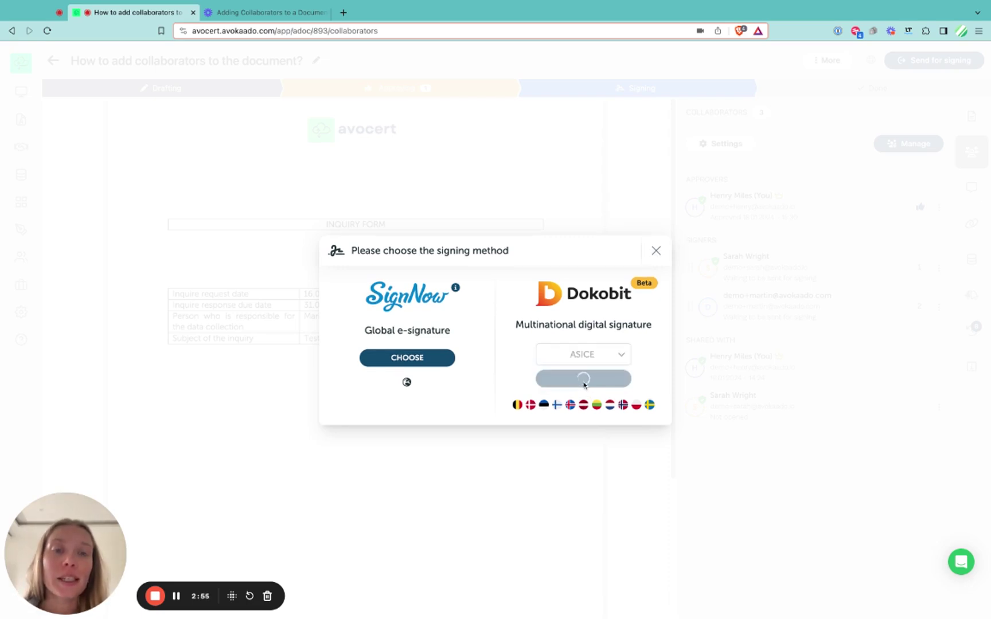